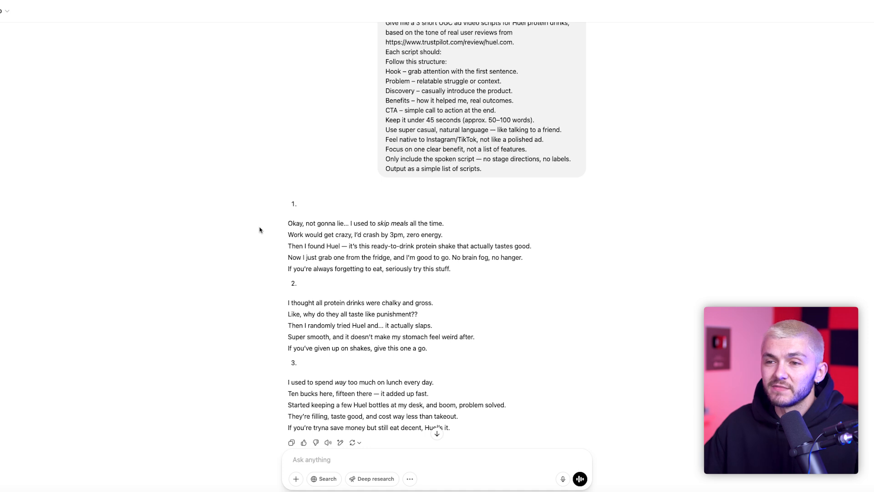
Examine the three generated Huel ad scripts, highlighting the opening hook line of each one
left_click_drag(294, 223, 443, 279)
left_click(384, 284)
scroll(384, 284, "down", 1)
left_click_drag(288, 194, 343, 194)
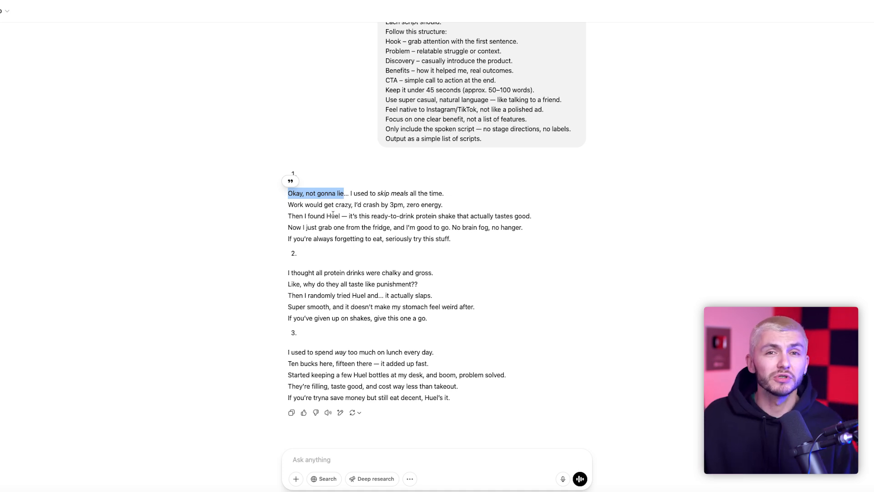
left_click_drag(334, 273, 288, 273)
left_click(435, 276)
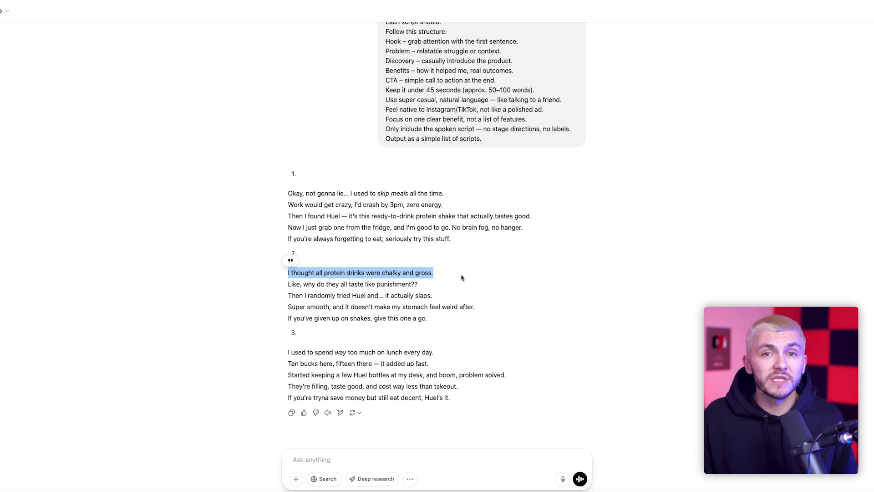
left_click(461, 277)
left_click_drag(436, 355, 288, 353)
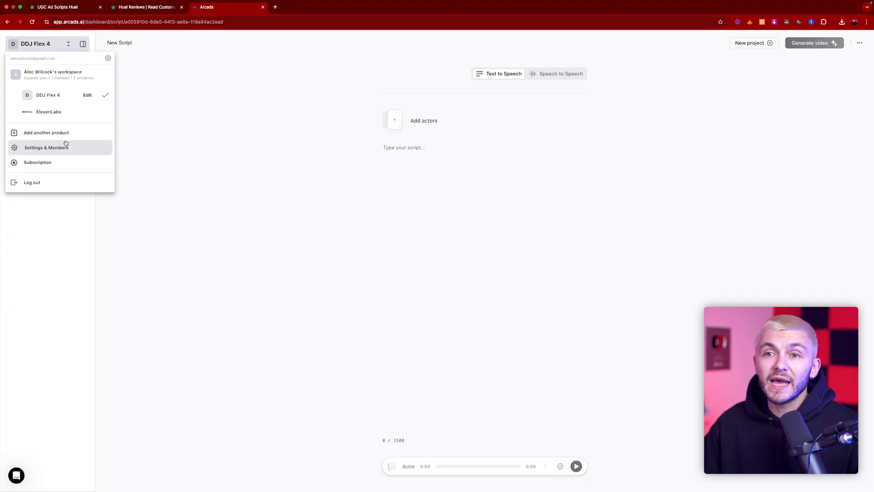
Add another product named Huel to the Arcads workspace
left_click(65, 133)
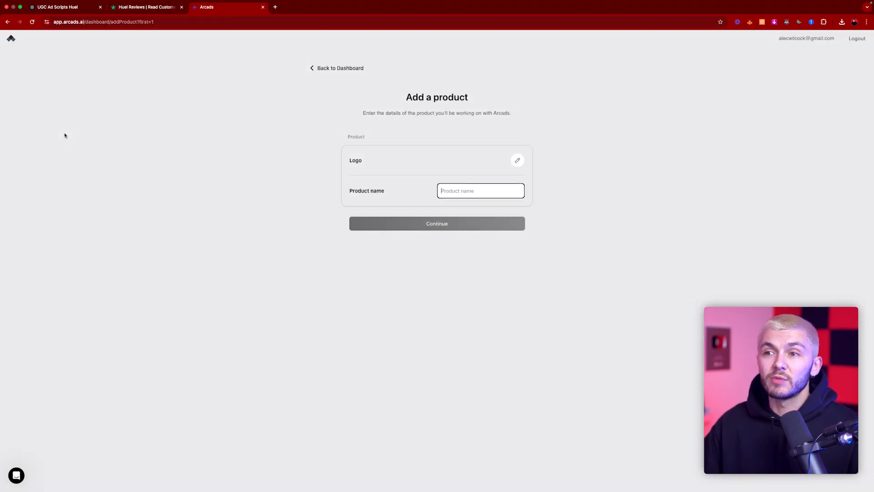
left_click(445, 188)
type("Huel")
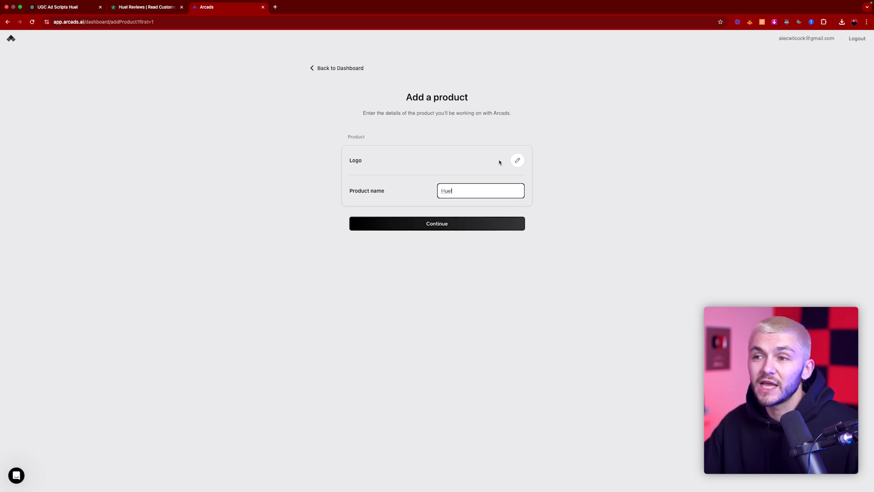
left_click(457, 222)
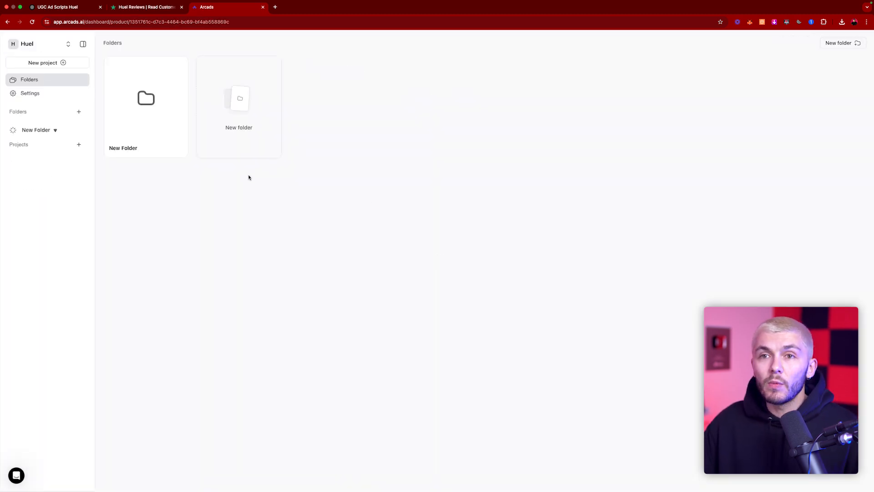
Create a new project in the Huel product and fill its script with the first ad script copied from ChatGPT
left_click(64, 62)
left_click(403, 150)
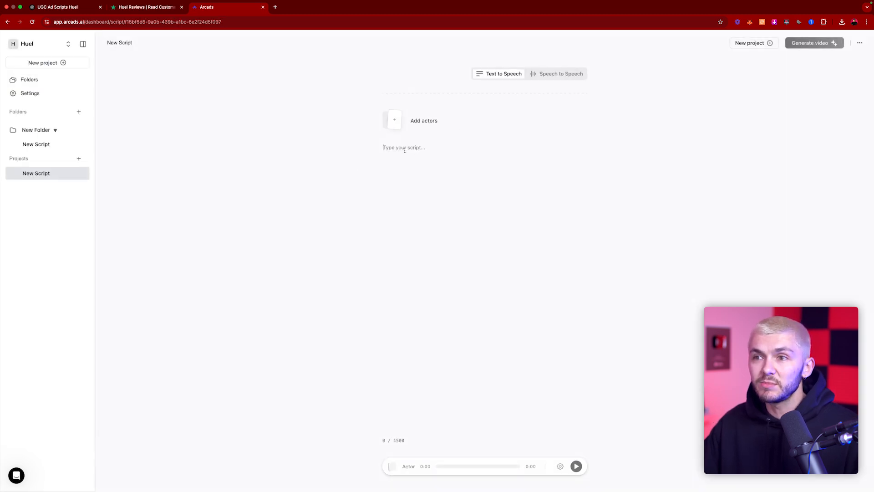
left_click(64, 7)
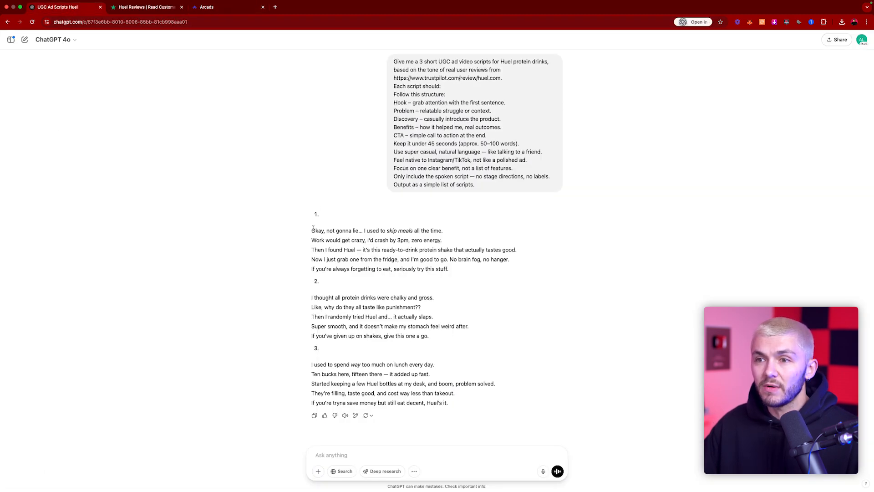
left_click_drag(312, 229, 449, 270)
right_click(433, 263)
left_click(450, 280)
left_click(210, 8)
key("super+v")
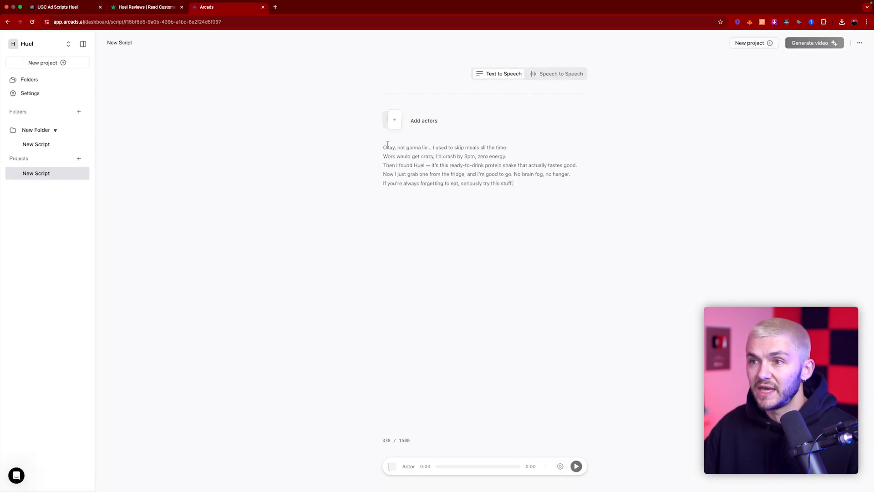
Add the AI actor Lauren (PRO, HD), the dark-haired woman in the light shirt, to the script
left_click(395, 122)
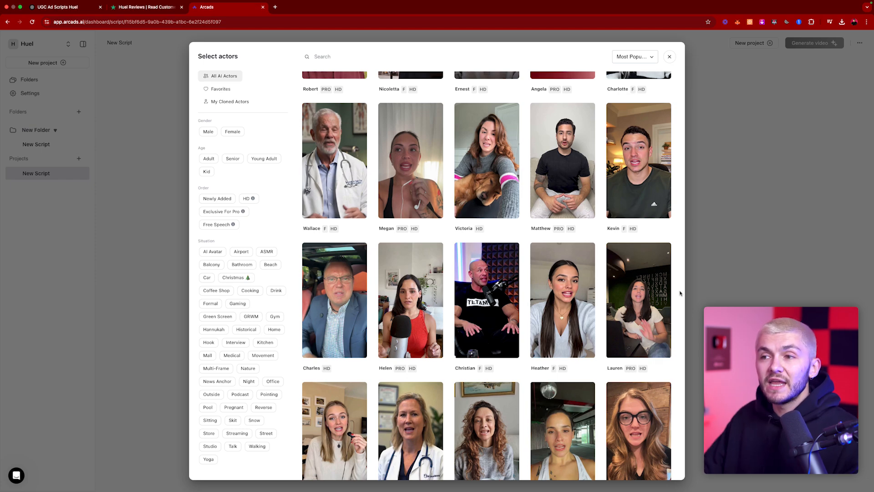
scroll(682, 283, "up", 5)
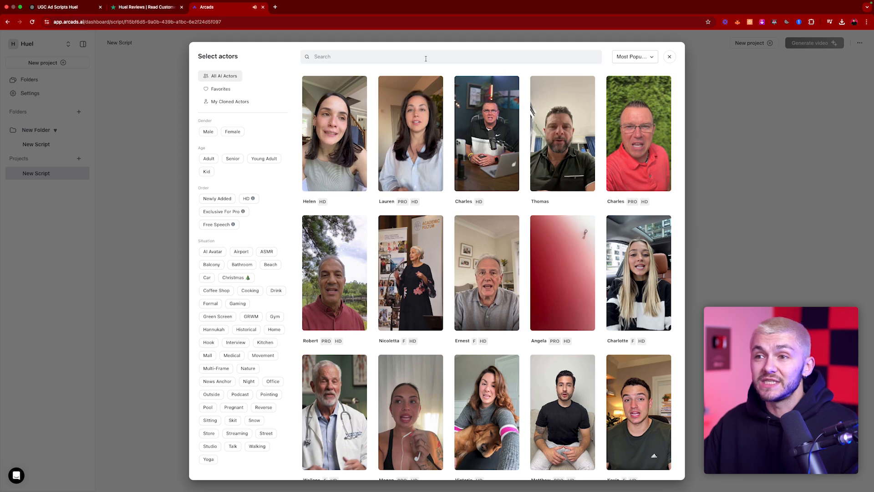
mouse_move(382, 126)
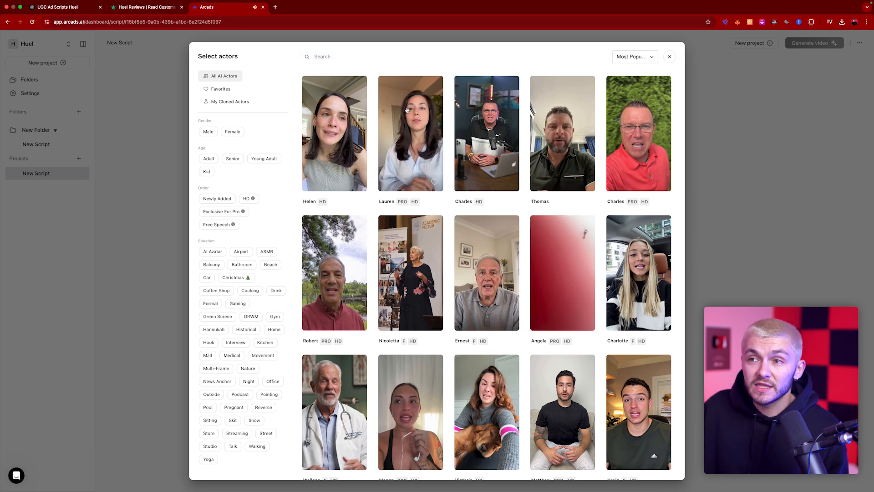
left_click(389, 127)
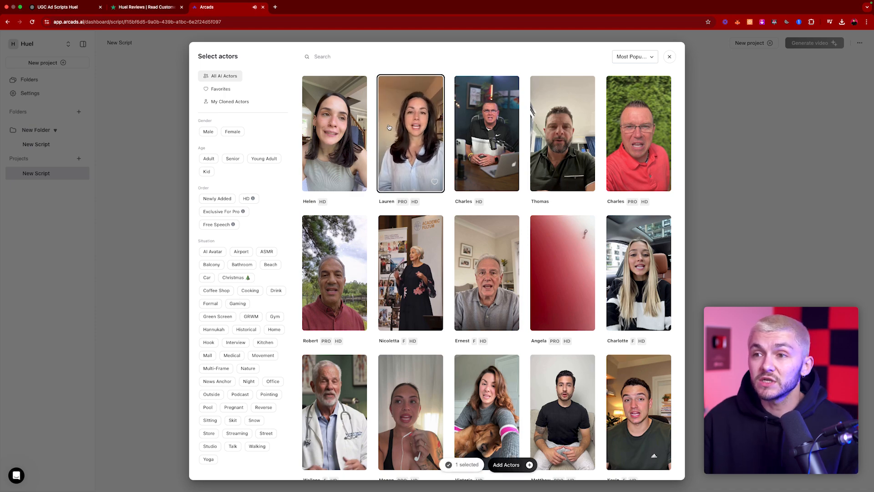
left_click(509, 465)
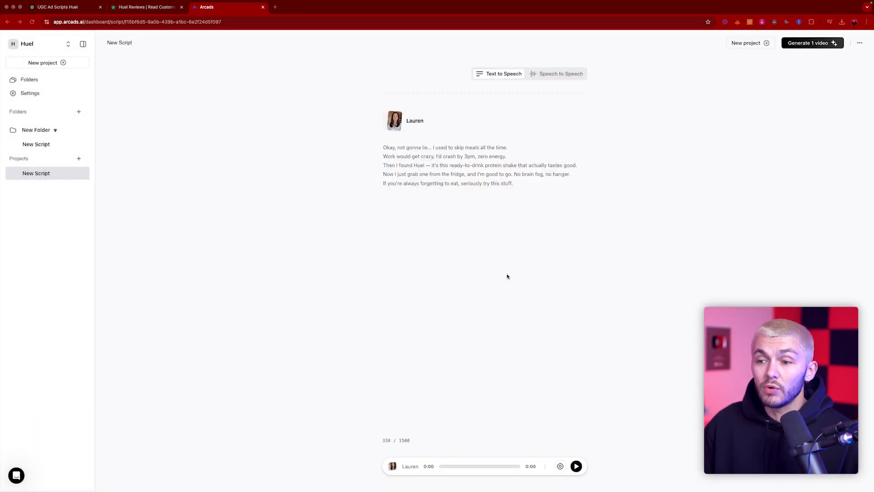
Listen to the actor's voice preview of the script and check the voice settings
left_click(576, 466)
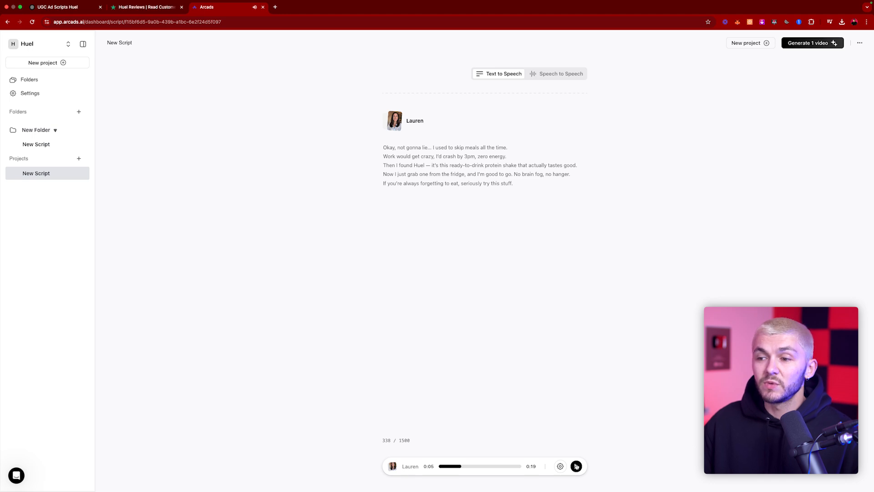
left_click(560, 466)
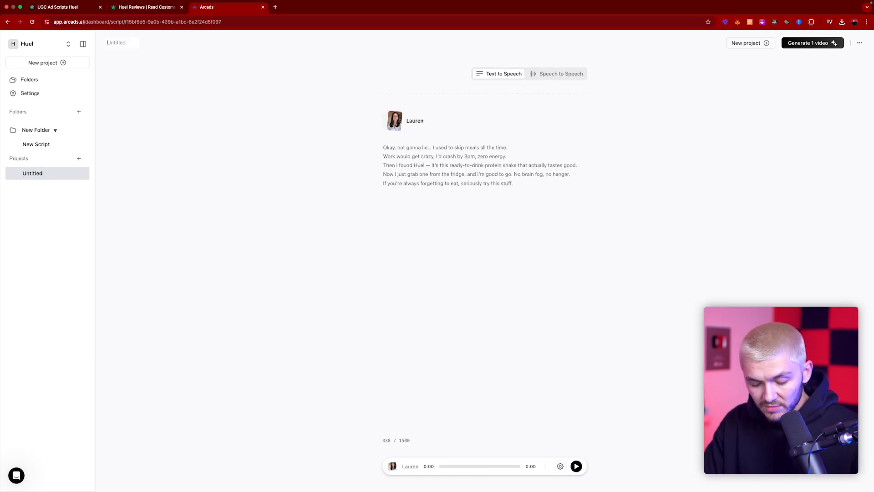
Rename the new script project as Huel Script 1
type("Huel")
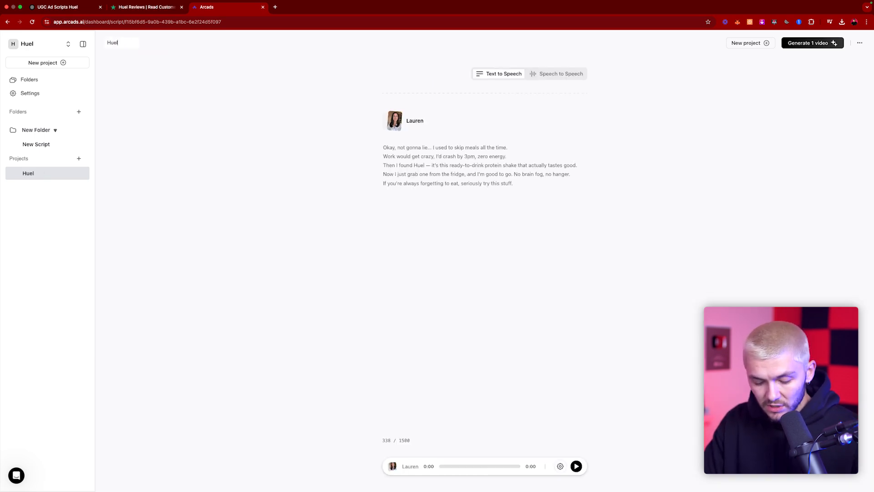
type(" Script 1")
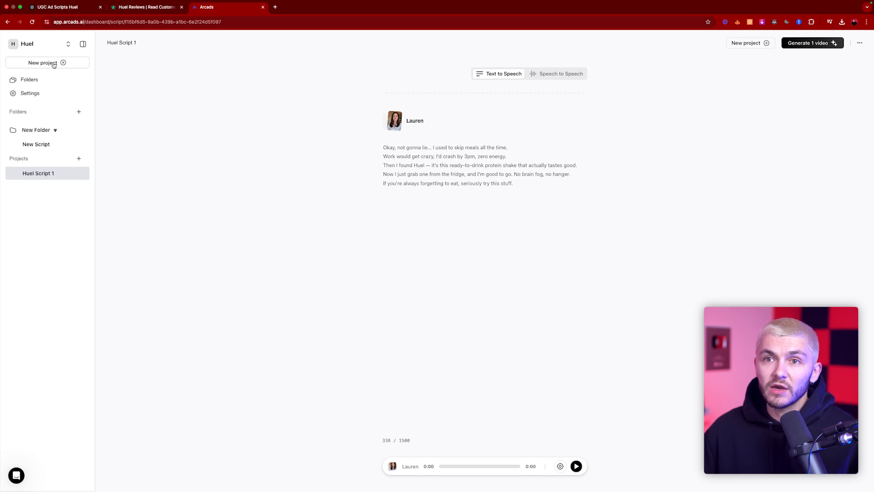
Open the Huel product's context form, review its description, audience and feature fields, and close it unfilled
left_click(45, 44)
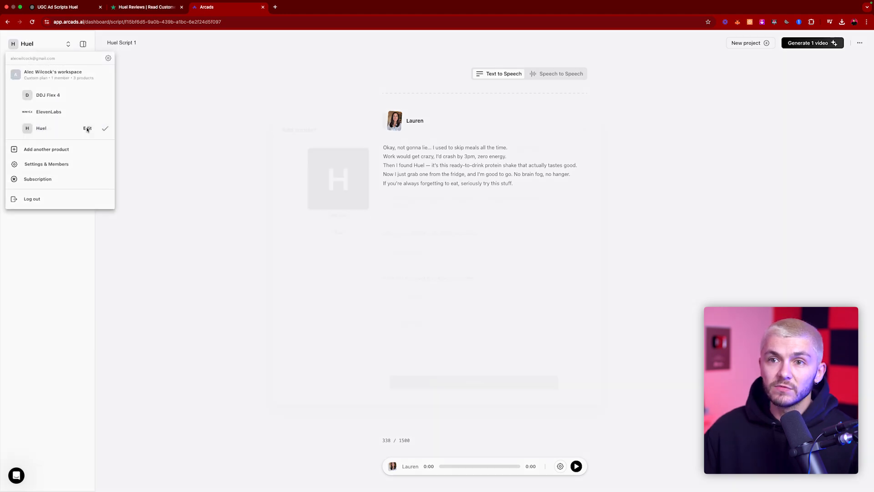
left_click(88, 129)
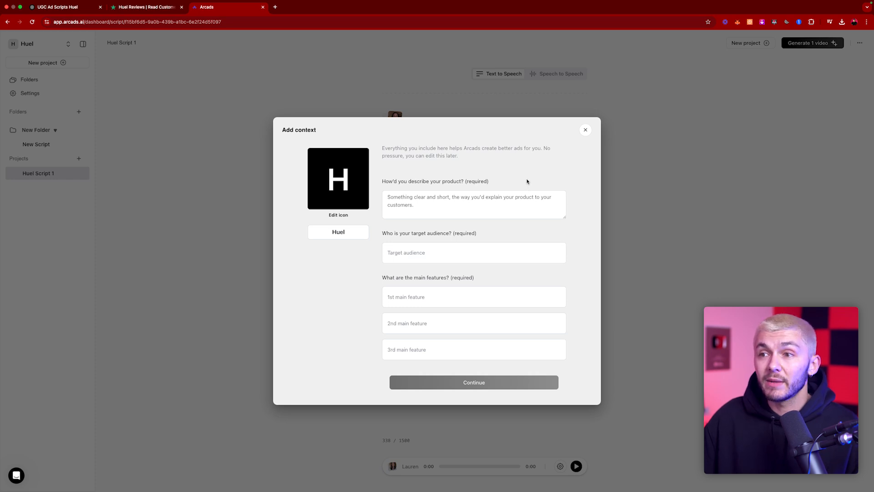
left_click(586, 129)
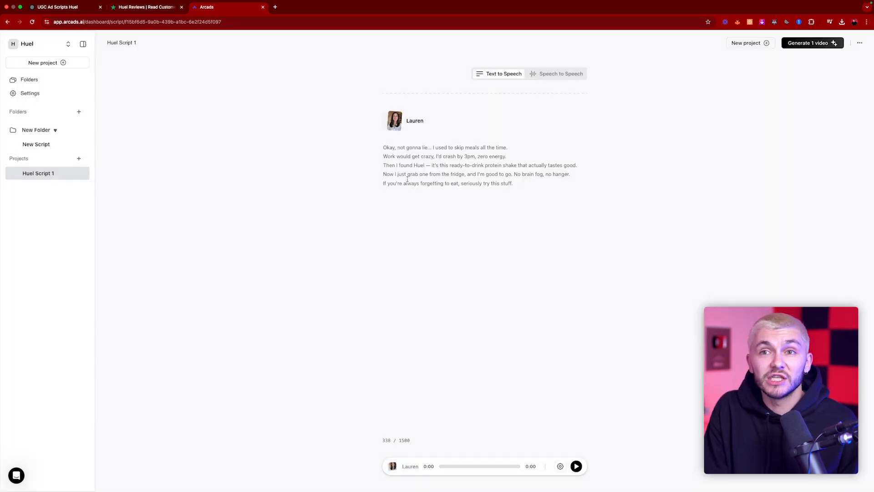
Switch to the ChatGPT conversation and highlight the Trustpilot review link in the prompt
left_click(71, 14)
left_click(196, 155)
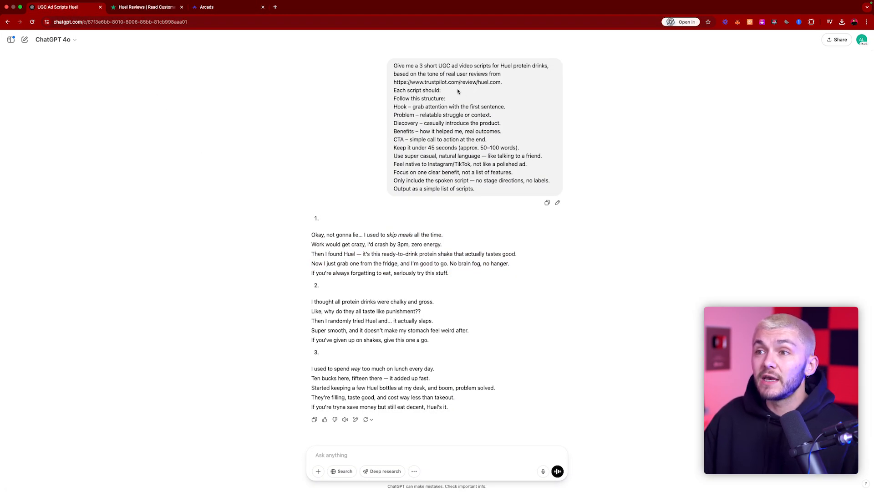
left_click_drag(502, 82, 395, 82)
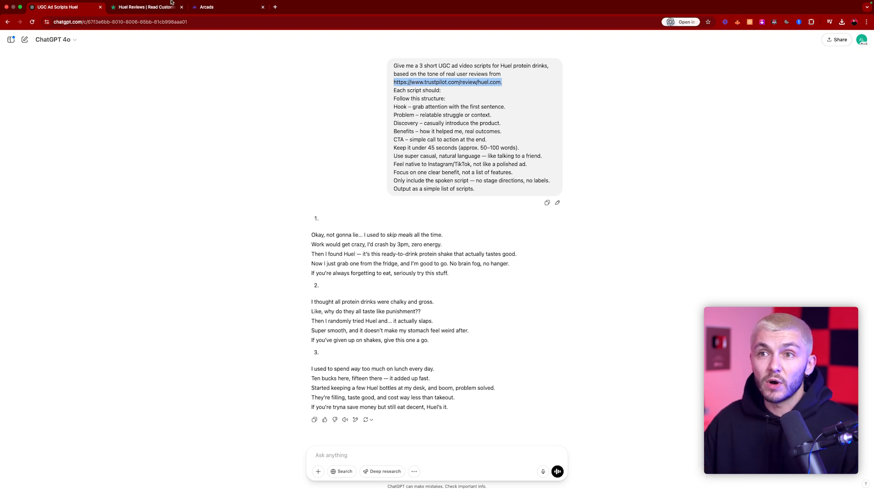
Return to Arcads and reopen the Huel product's details for editing
left_click(208, 8)
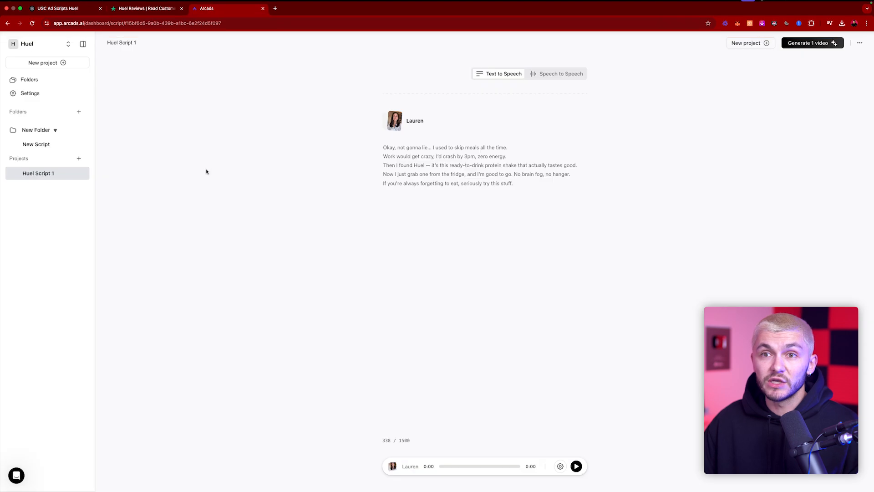
left_click(67, 46)
left_click(85, 126)
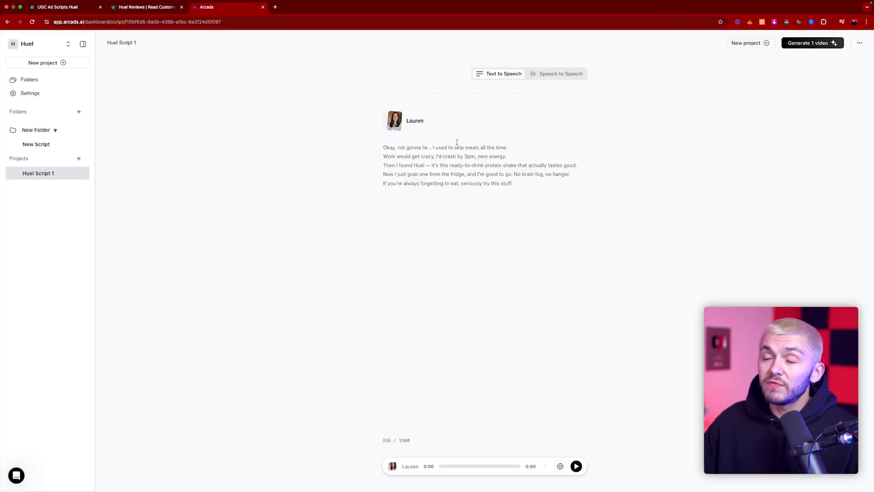
Generate the video for Huel Script 1 and confirm spending one credit
left_click(808, 44)
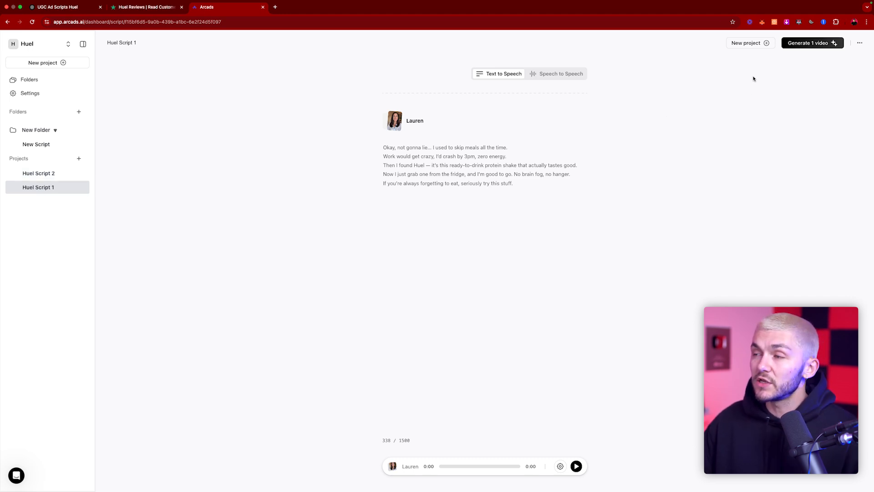
left_click(810, 44)
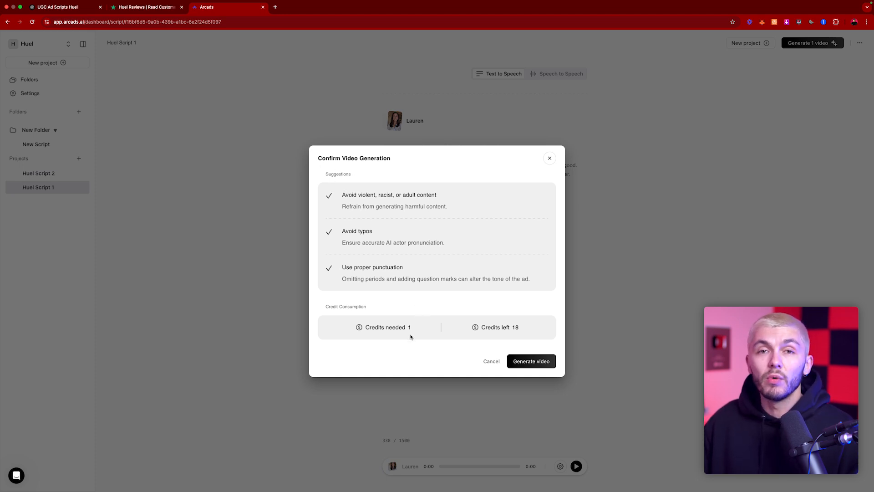
left_click(524, 362)
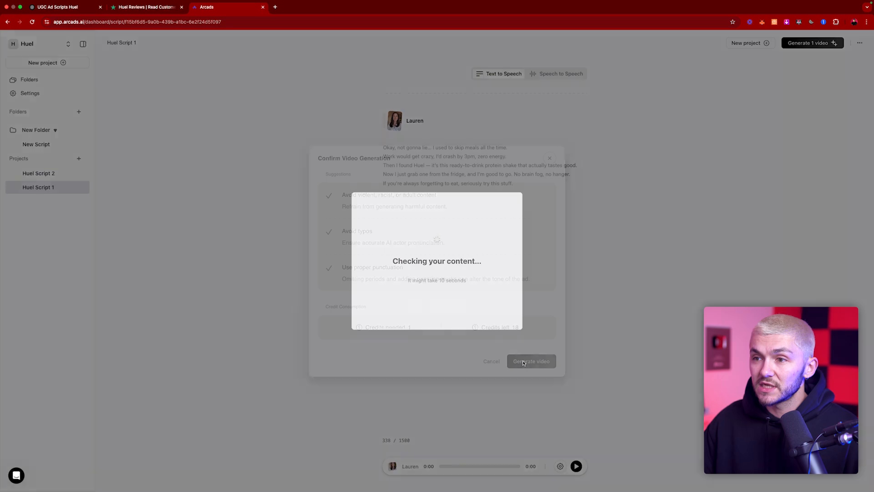
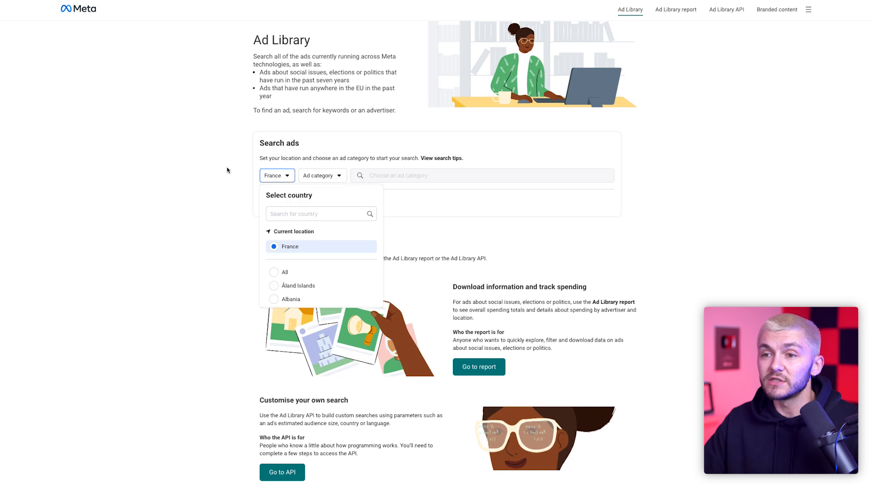
Search the Meta Ad Library for "huel" with the country set to All and the category to All ads
left_click(276, 272)
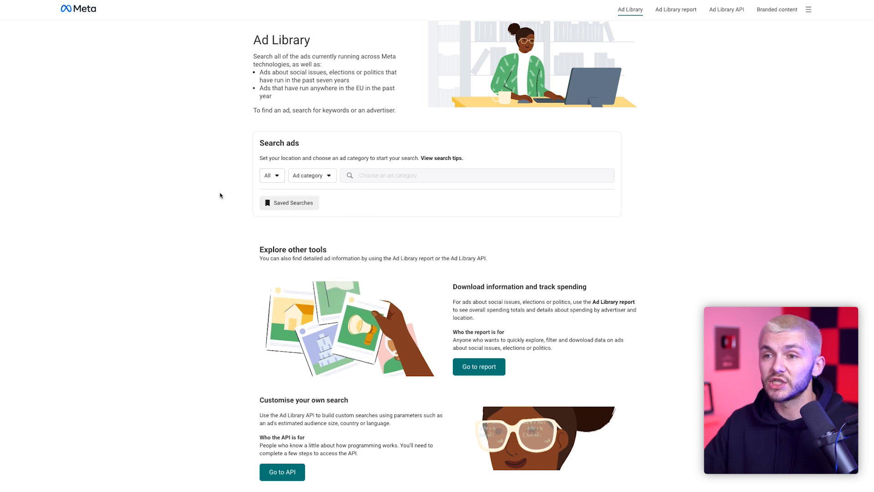
left_click(333, 178)
left_click(271, 212)
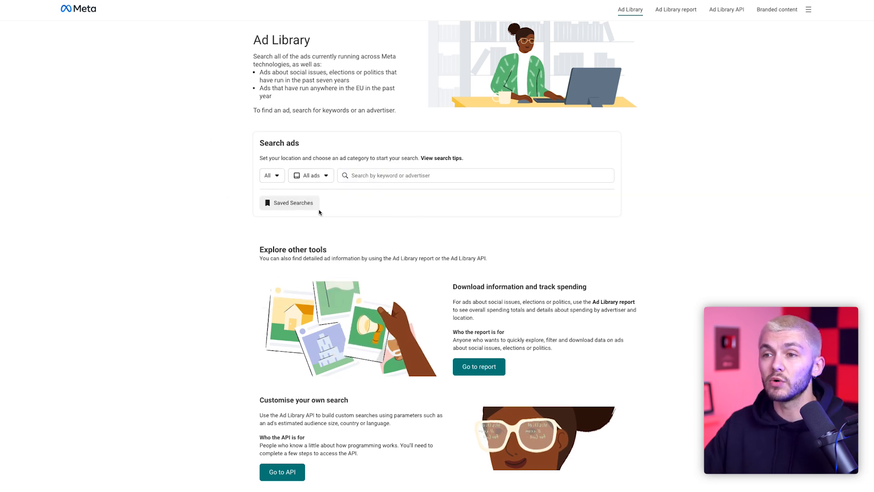
left_click(374, 174)
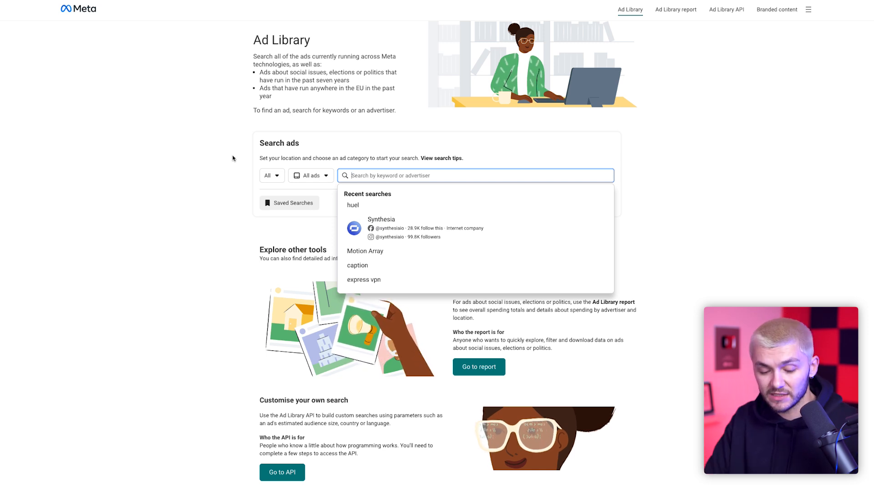
type("huel")
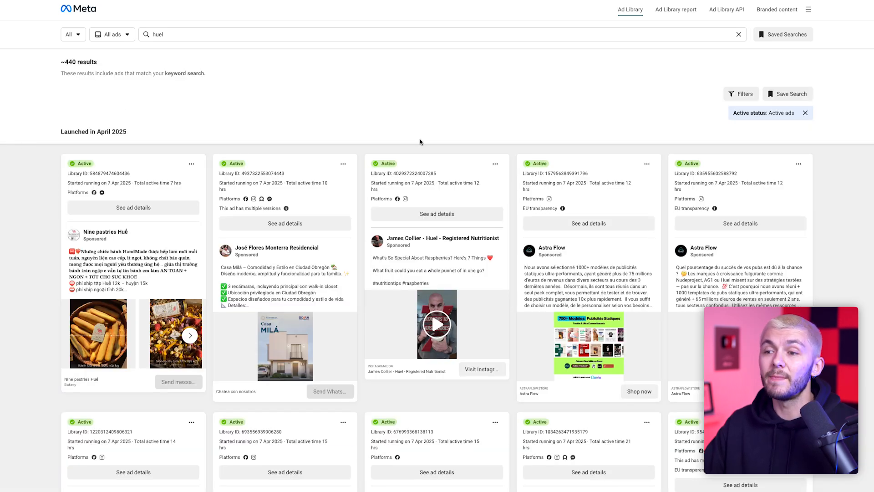
Filter the "huel" search results by the active status Active ads and apply the filter
scroll(480, 219, "down", 3)
scroll(452, 242, "up", 3)
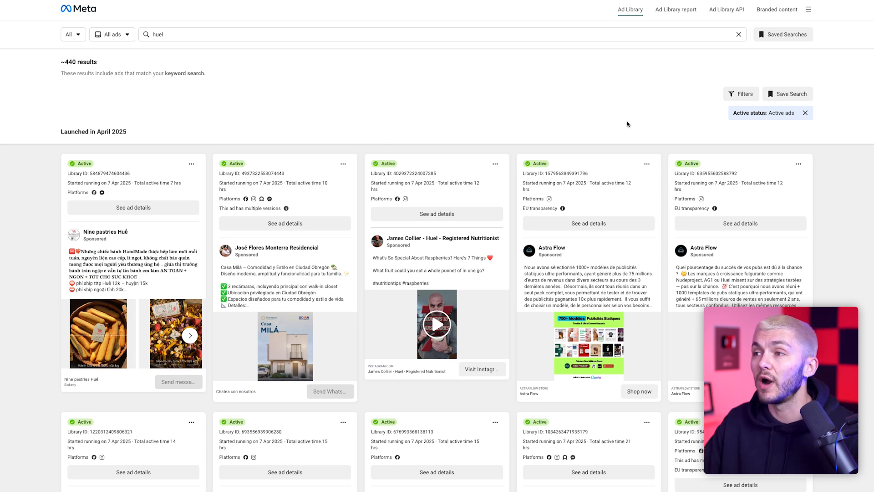
left_click(746, 95)
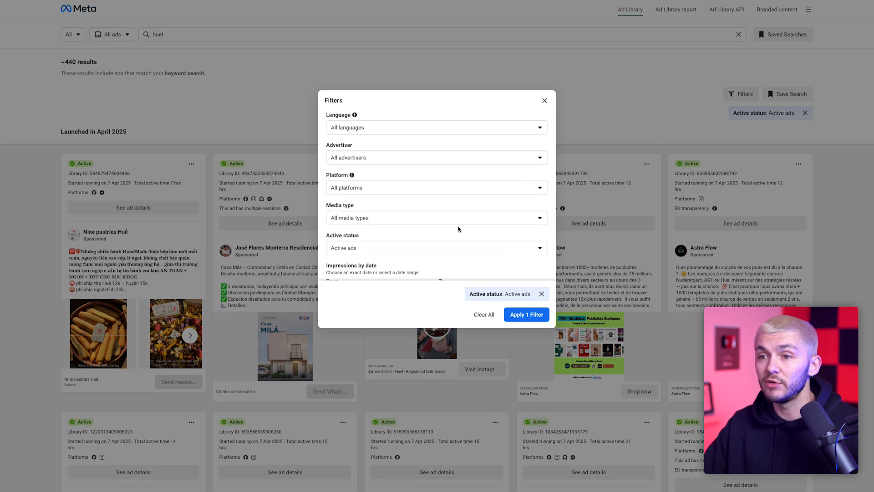
left_click(368, 250)
left_click(421, 318)
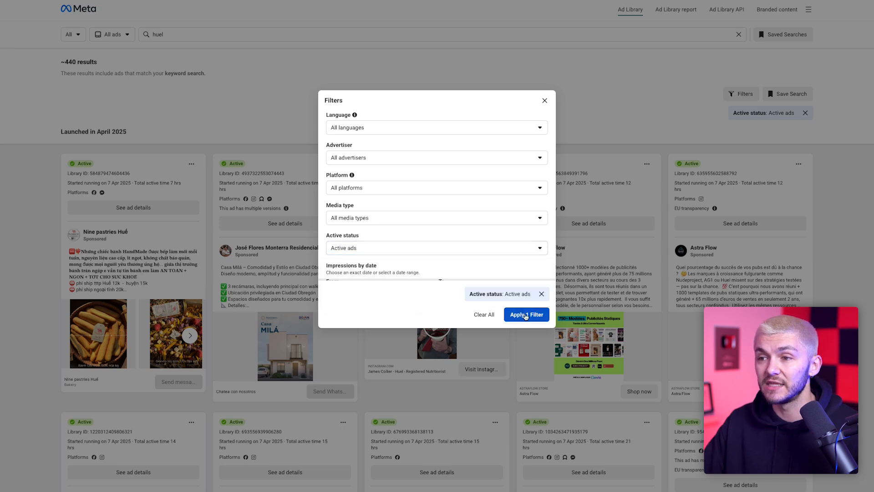
left_click(527, 314)
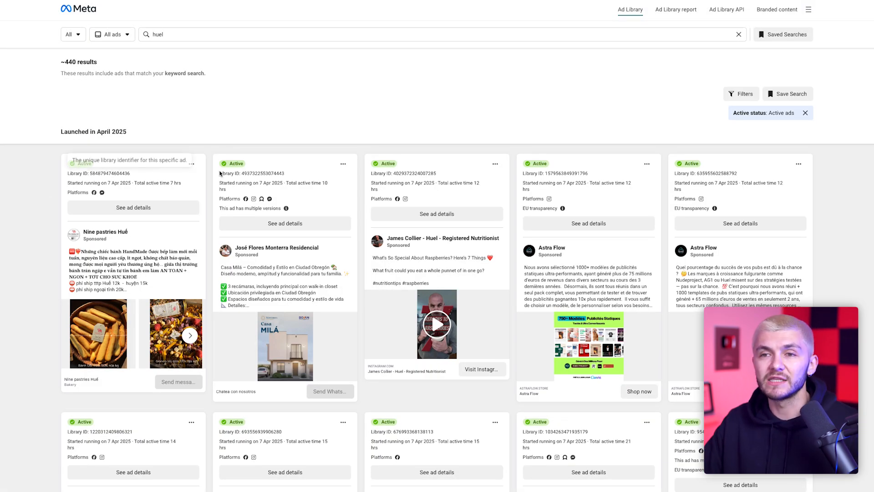
Browse the active ads launched in April 2025 and examine the formats and messages Huel uses
left_click_drag(63, 132, 133, 136)
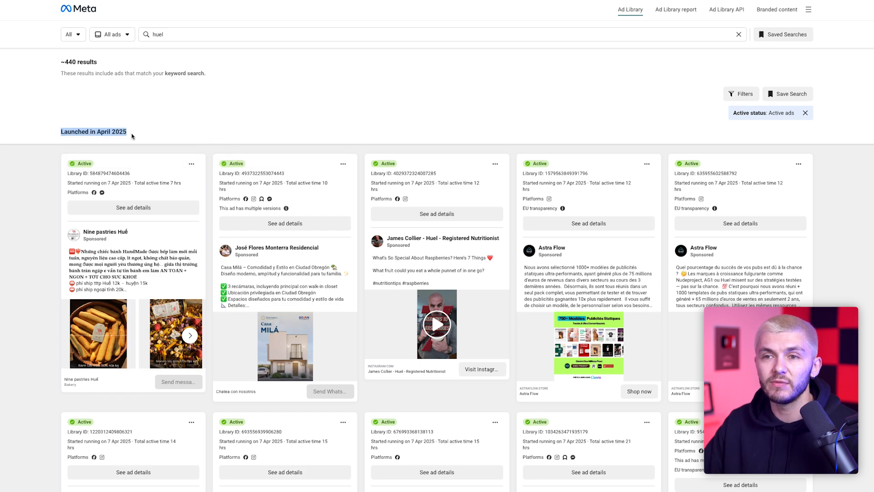
scroll(135, 136, "down", 1)
scroll(136, 136, "down", 8)
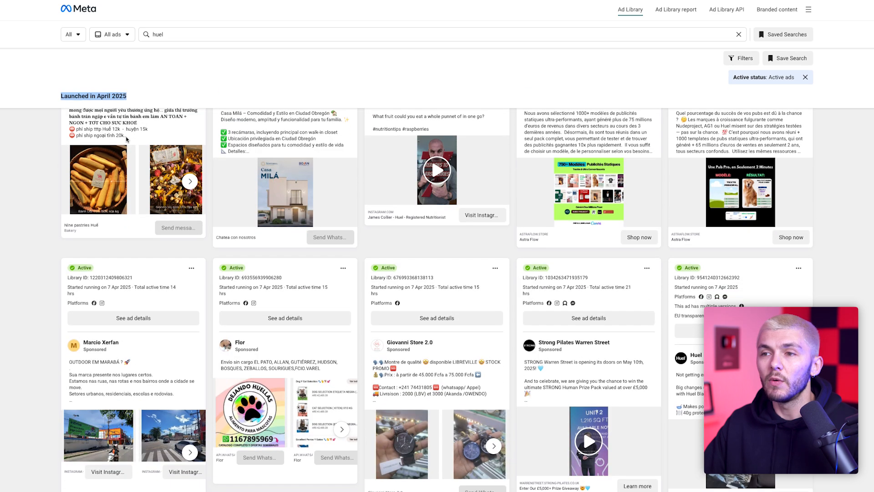
scroll(19, 209, "down", 10)
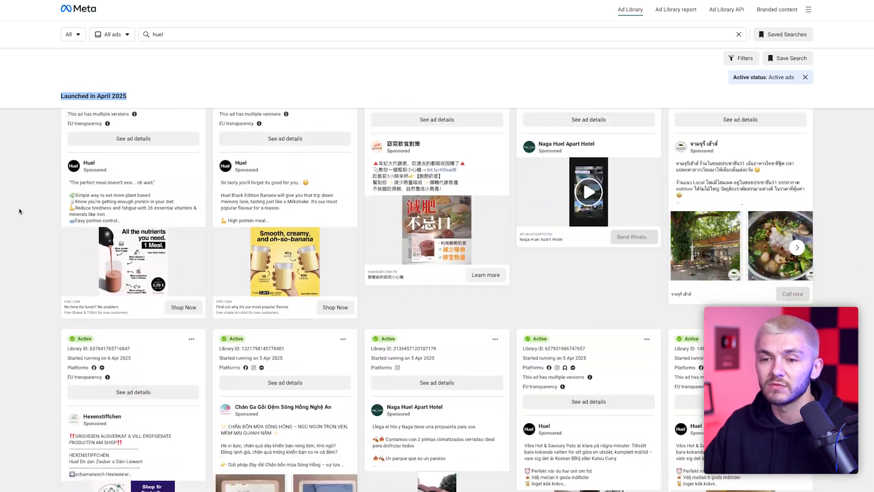
left_click(20, 211)
scroll(19, 211, "down", 20)
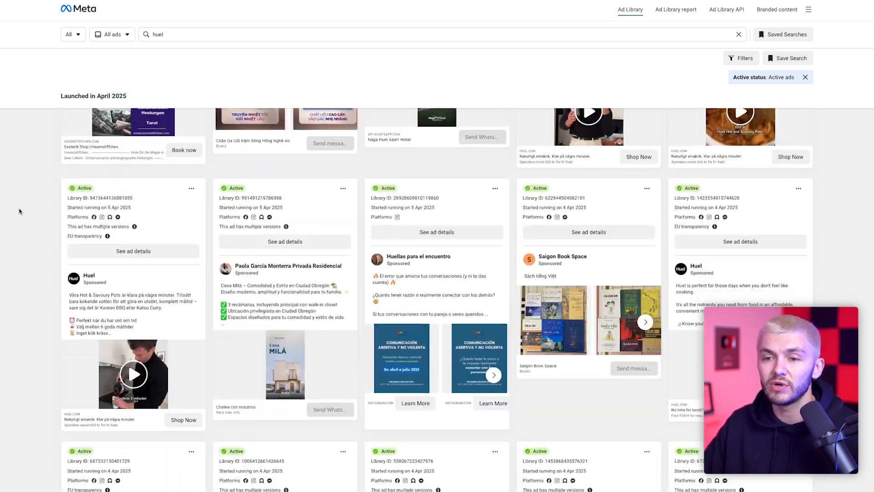
scroll(20, 211, "down", 15)
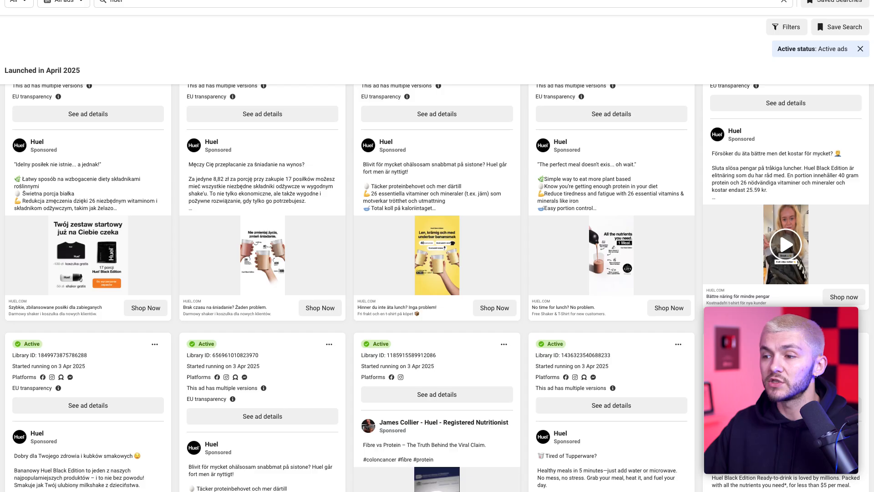
scroll(437, 287, "down", 2)
scroll(437, 287, "down", 3)
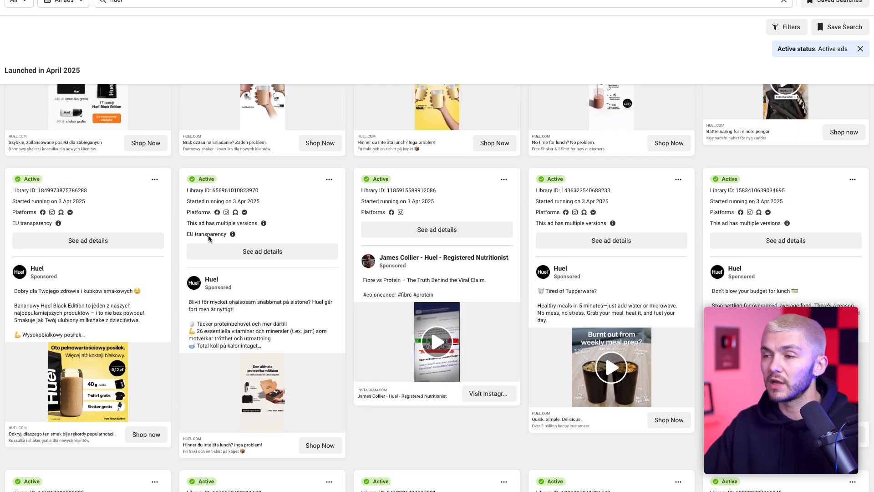
scroll(623, 261, "up", 4)
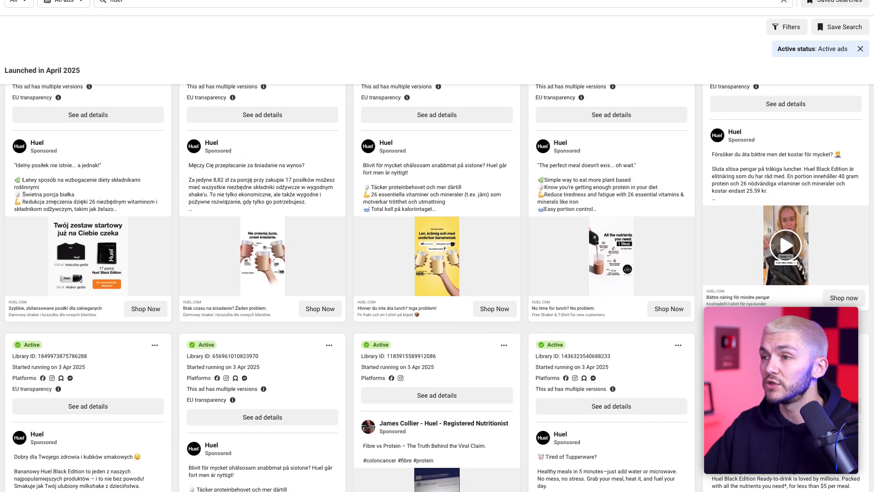
Play Huel's Swedish Black Edition video ad about eating better for less money and enlarge it for viewing
left_click(797, 251)
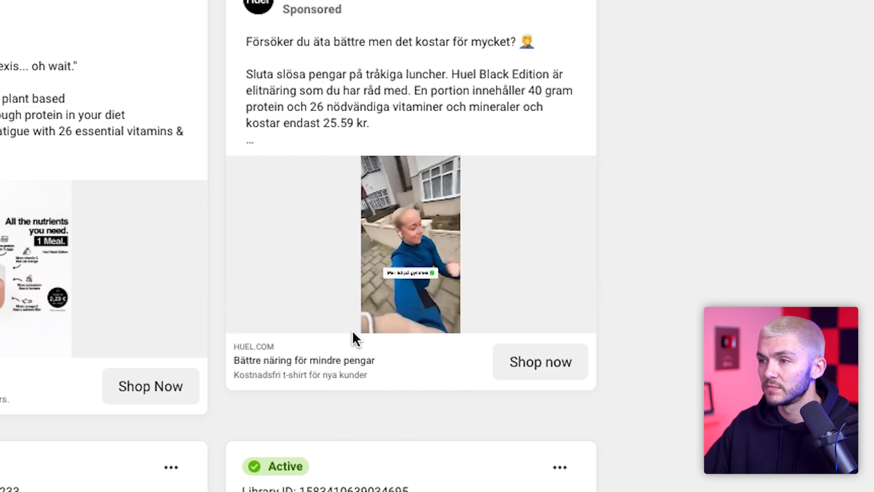
left_click(248, 311)
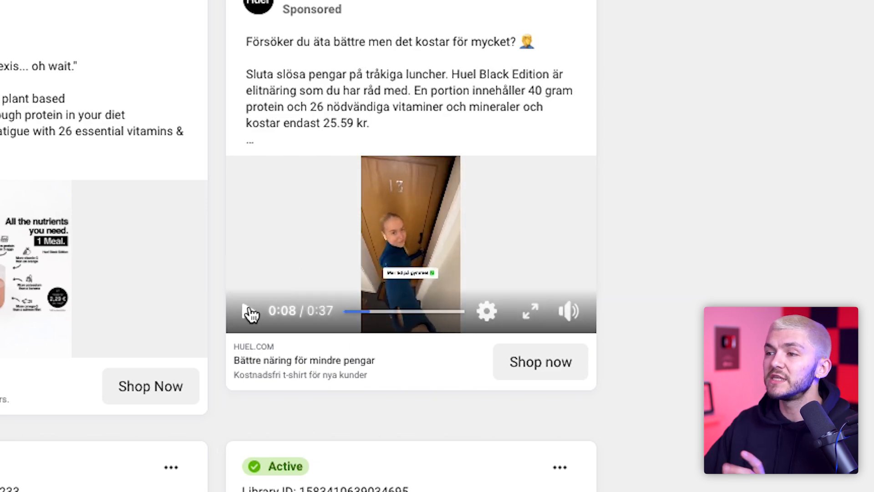
left_click(531, 311)
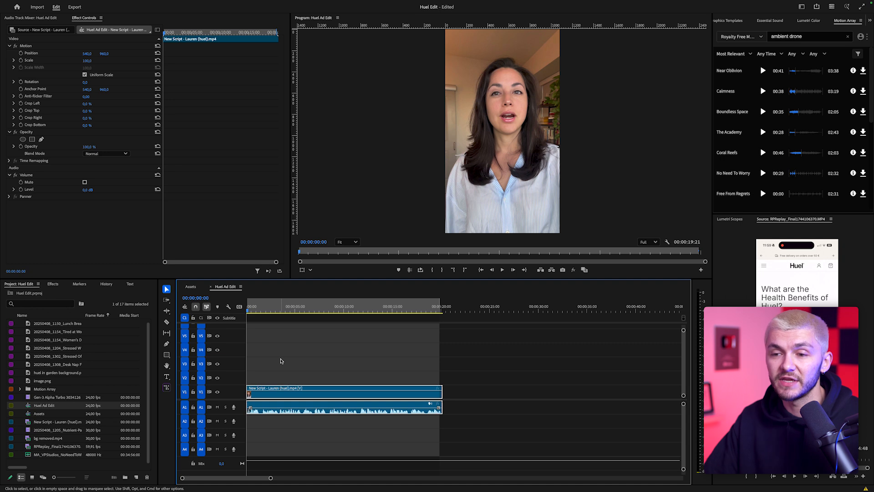
Switch to Premiere Pro, preview the opening of the Huel Ad Edit sequence and select its video clip
key("space")
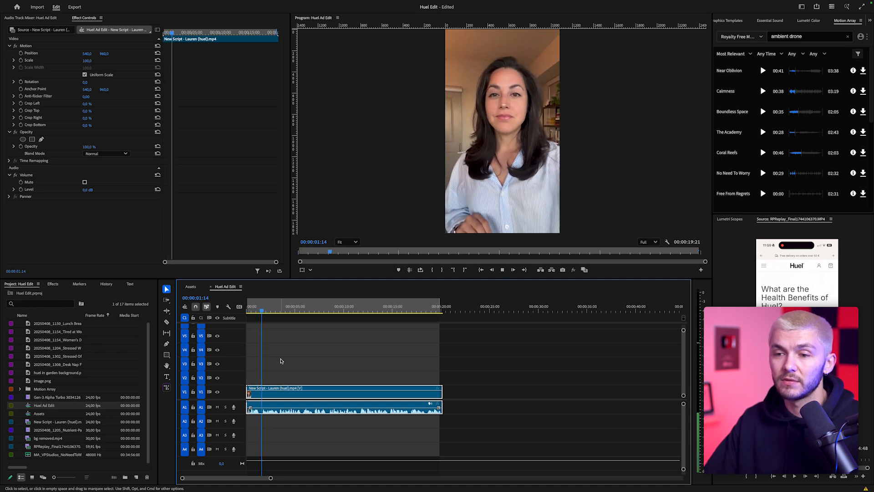
left_click(269, 379)
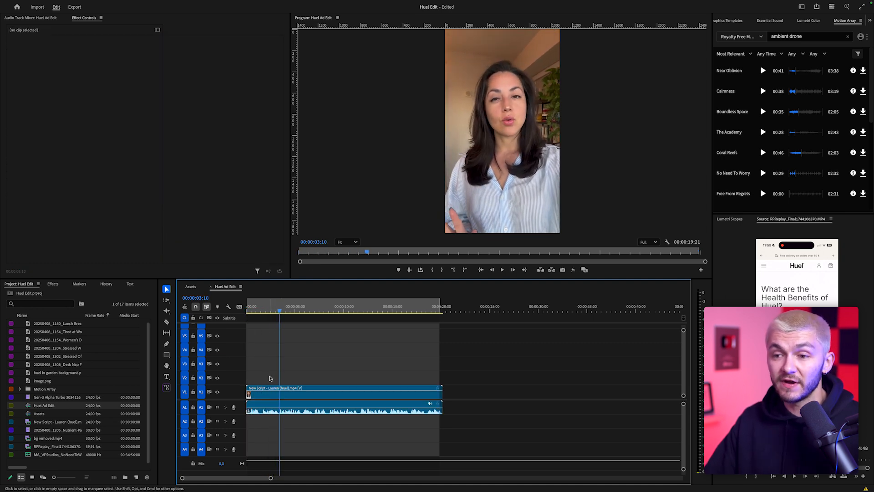
left_click(270, 396)
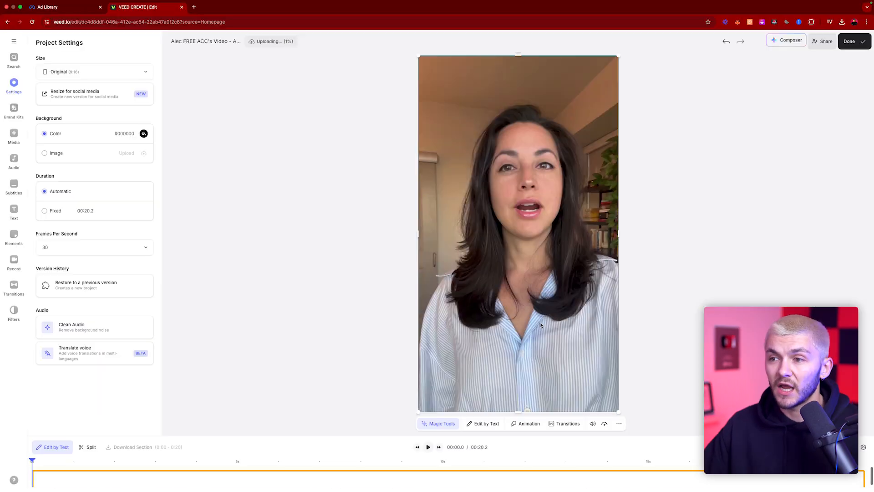
Switch to VEED, select the uploaded video and submit the Composer prompt "remove background"
left_click(499, 239)
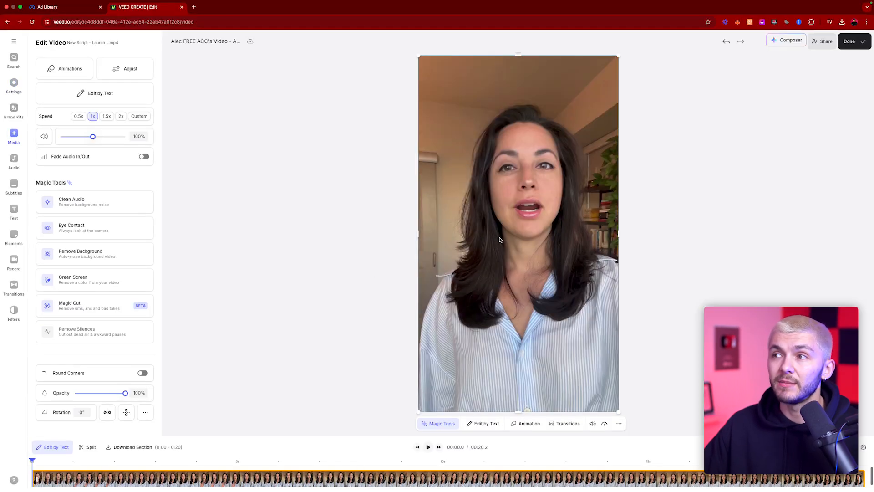
left_click(773, 44)
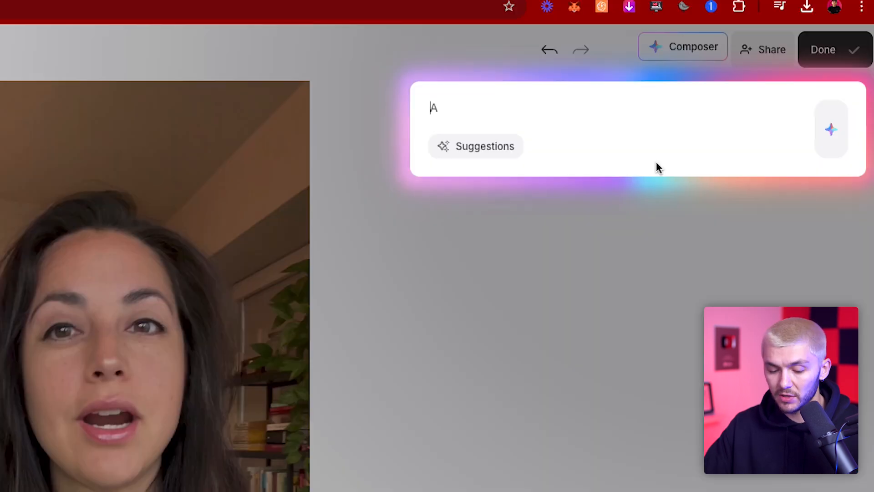
type("remove background")
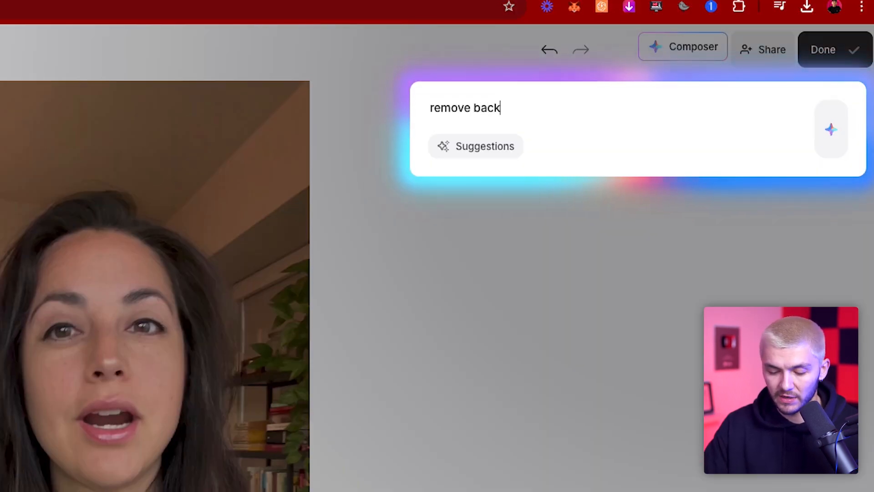
key("Return")
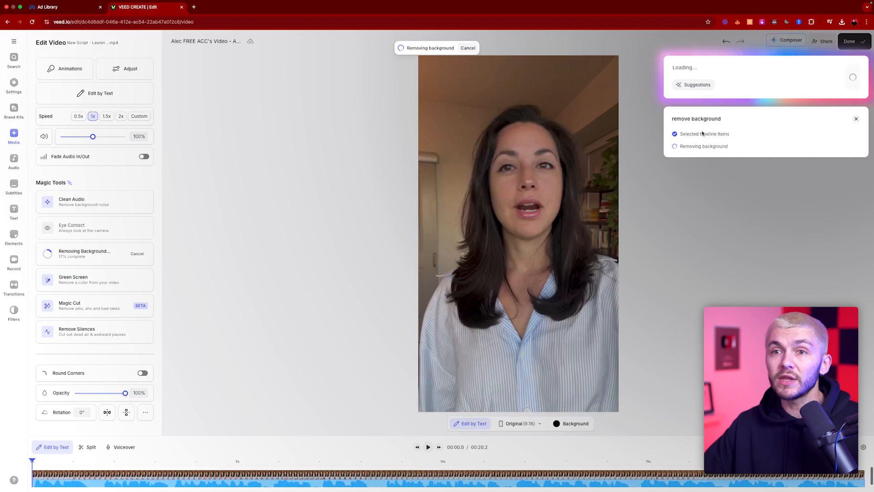
Set the project's background color to bright green #17FF22 and export the video
left_click(14, 85)
left_click(14, 85)
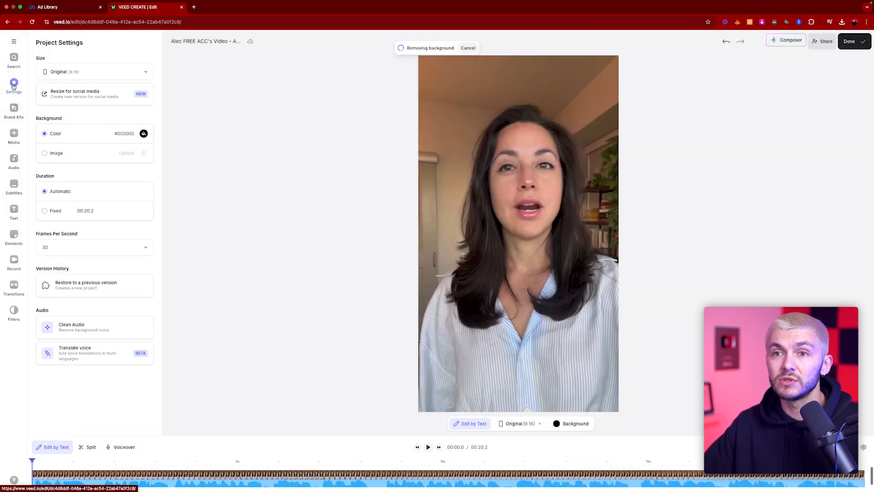
left_click(144, 133)
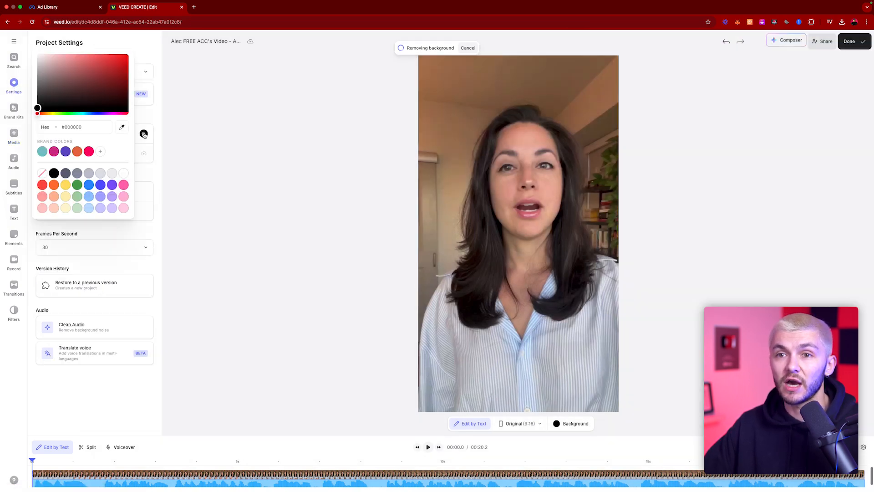
left_click(76, 186)
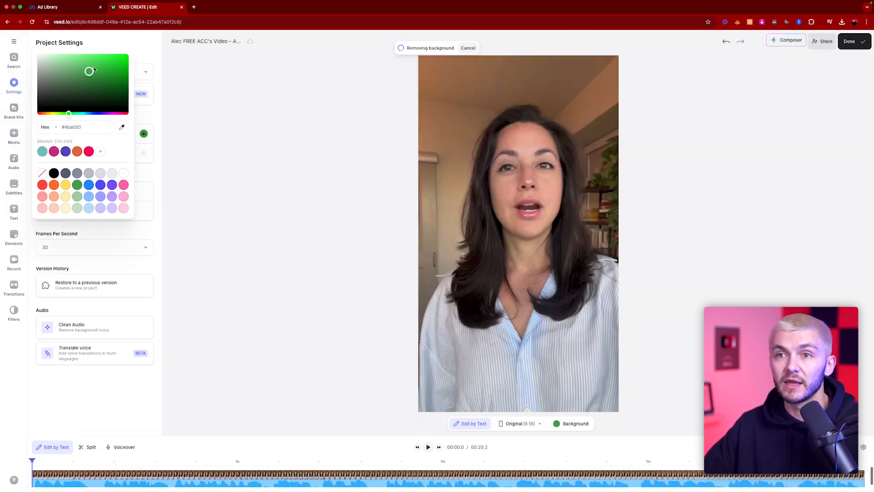
left_click(199, 132)
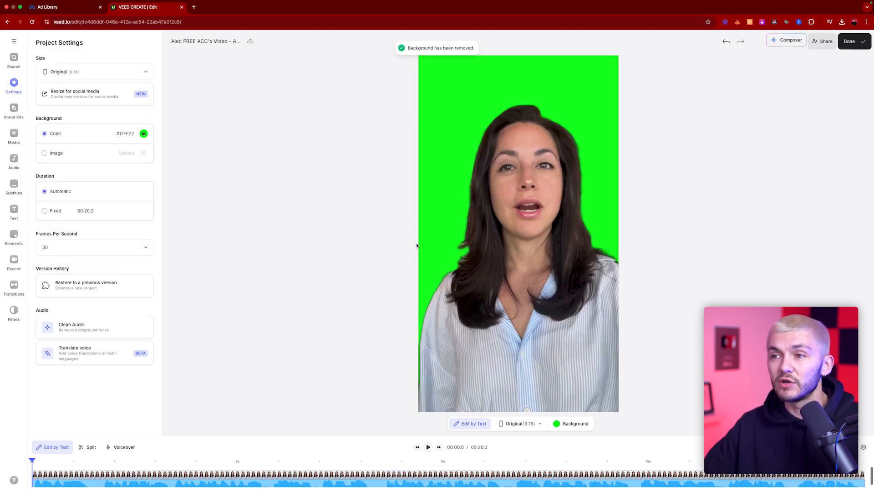
left_click(862, 41)
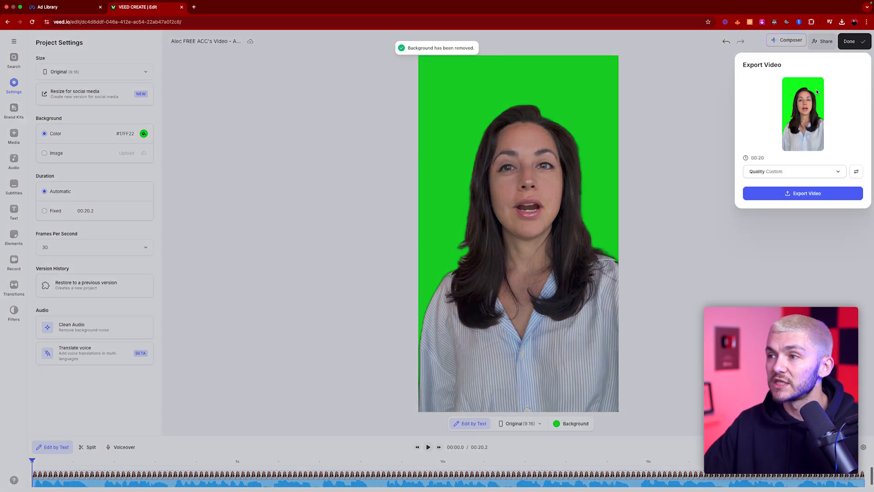
left_click(783, 191)
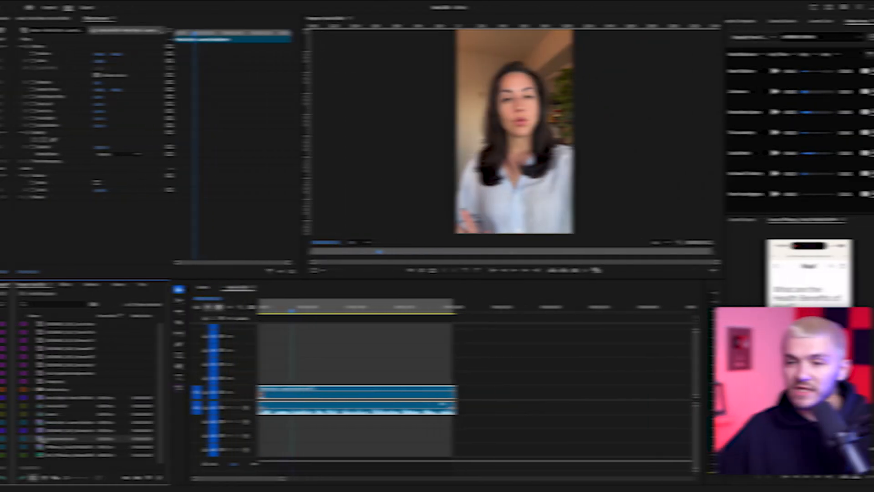
Switch to Premiere Pro, place bg removed.mp4 on track V2 above the original clip and delete its duplicate audio
left_click_drag(156, 389, 253, 377)
left_click(286, 418, "alt")
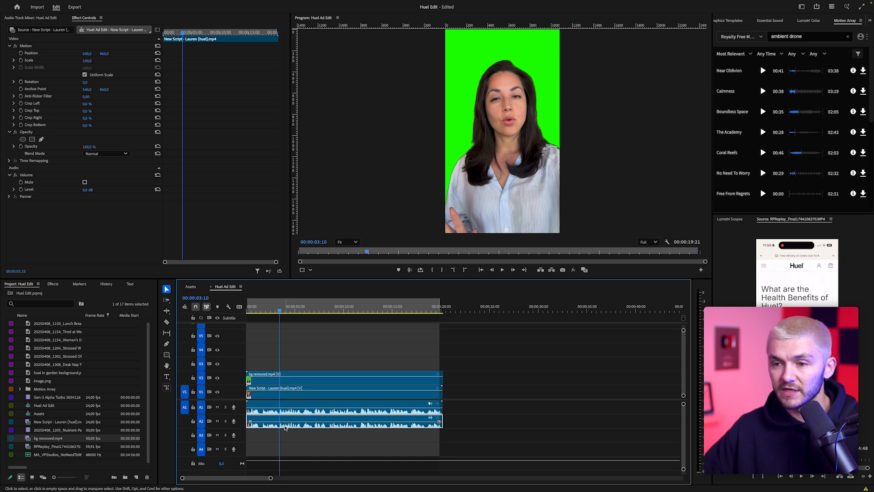
key("Delete")
Search the effects for "key" and apply Color Key to the bg removed.mp4 clip
left_click(291, 381)
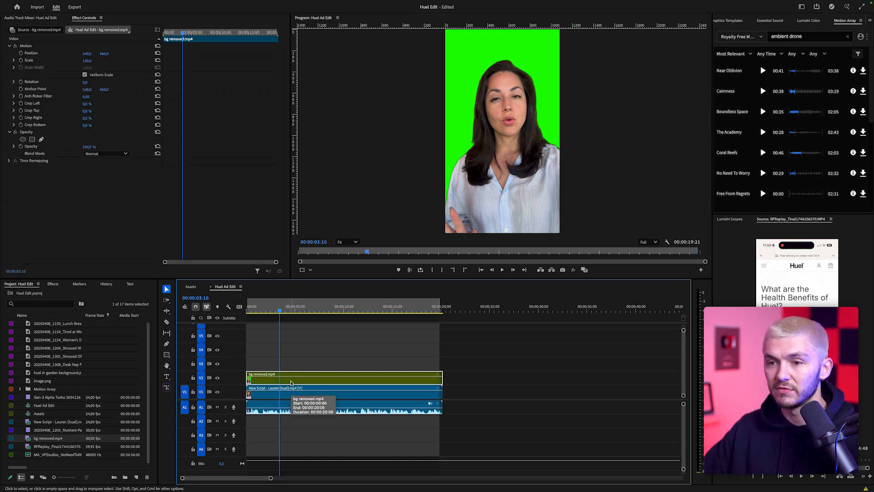
left_click(297, 364)
left_click(292, 379)
left_click(53, 284)
left_click(45, 295)
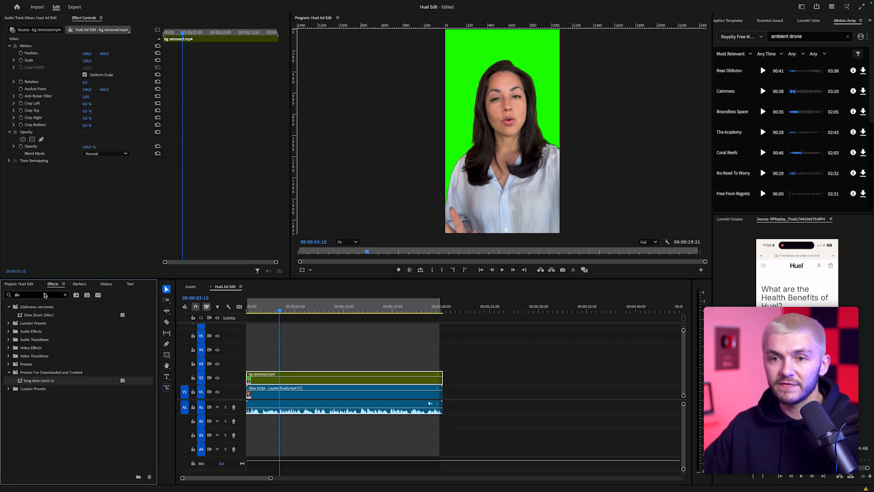
type("key")
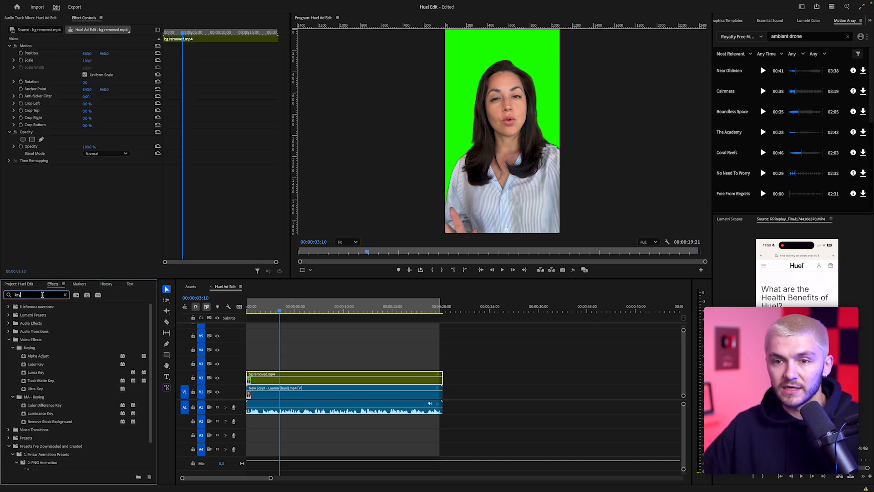
left_click_drag(39, 364, 304, 375)
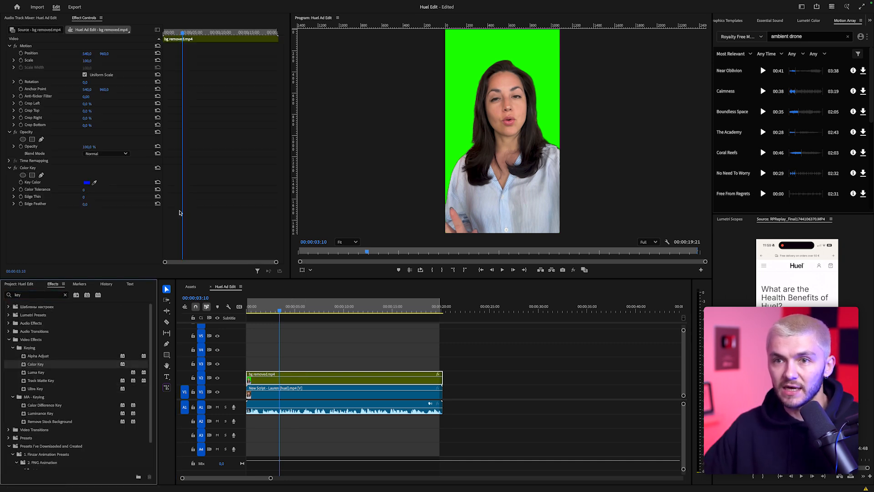
Sample the green backdrop as the Key Color and raise the Color Tolerance to key it out
left_click_drag(97, 183, 417, 135)
left_click(458, 125)
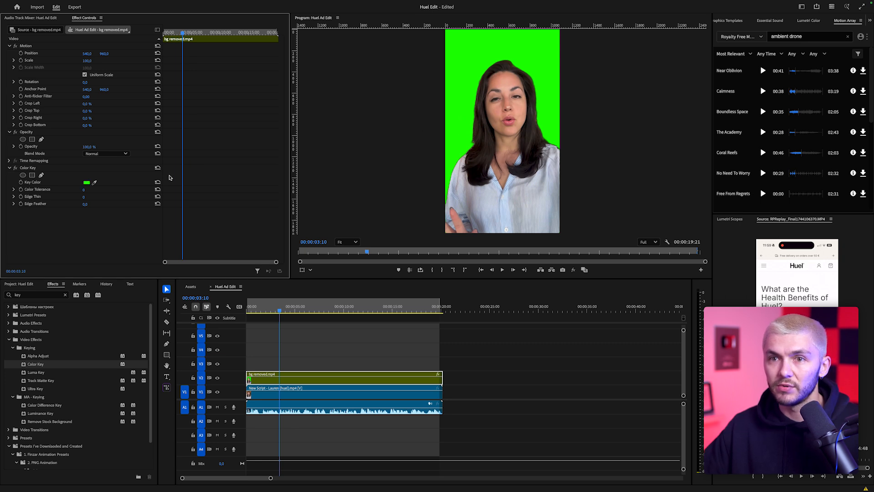
left_click_drag(86, 191, 98, 191)
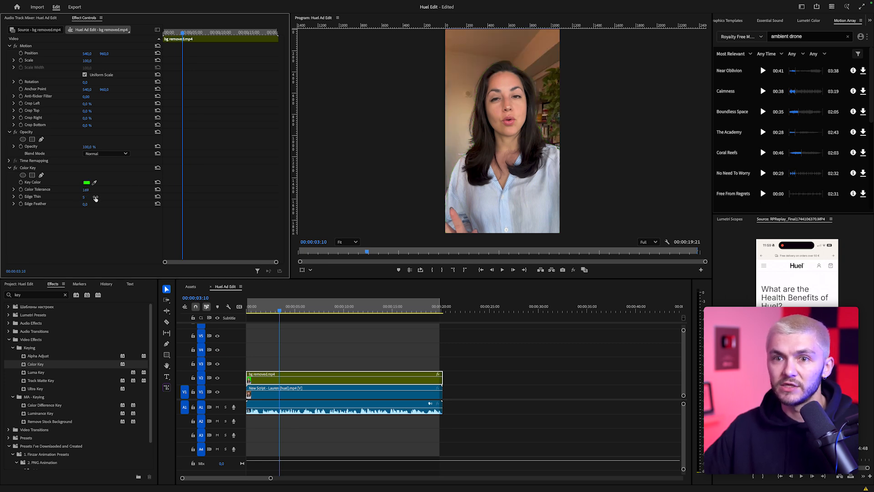
Move the bg removed.mp4 clip up to track V3
left_click_drag(304, 379, 304, 370)
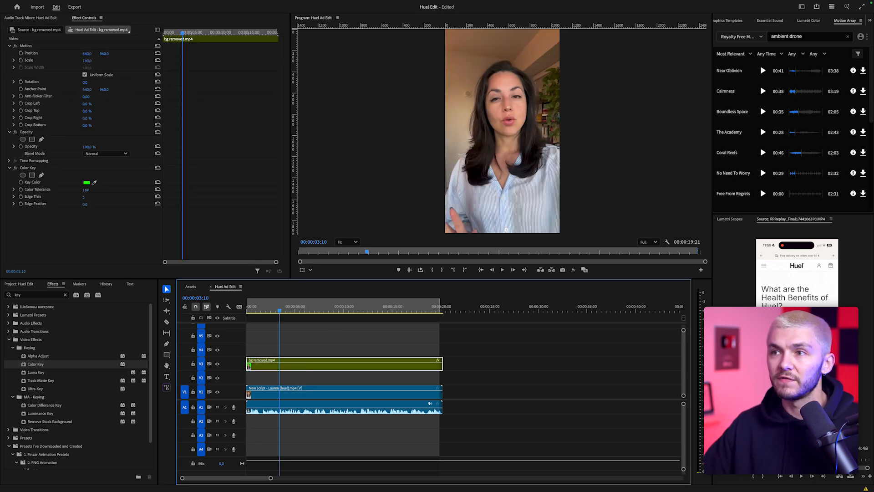
Set the bg removed.mp4 clip's scale to 59 and its position to 805, 1361
left_click_drag(87, 61, 285, 54)
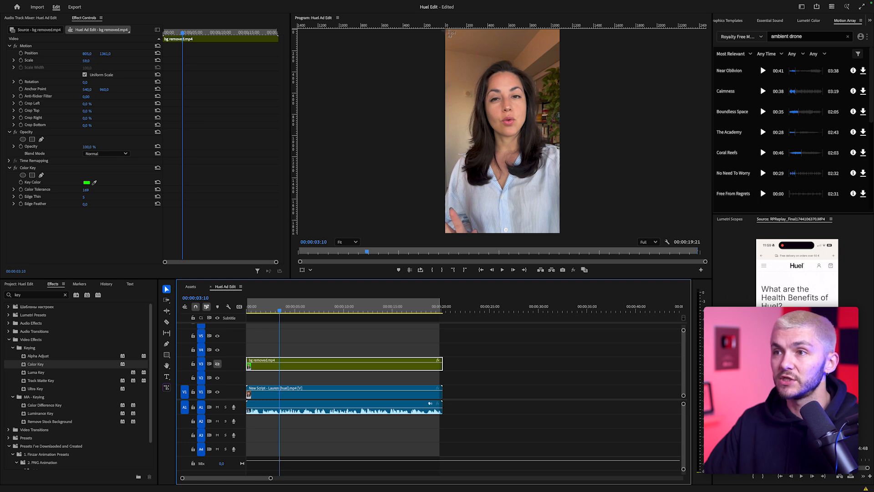
Copy a screenshot of the woman's video frame into ChatGPT and prompt "Make this person hold a HUEL drink"
left_click(451, 31)
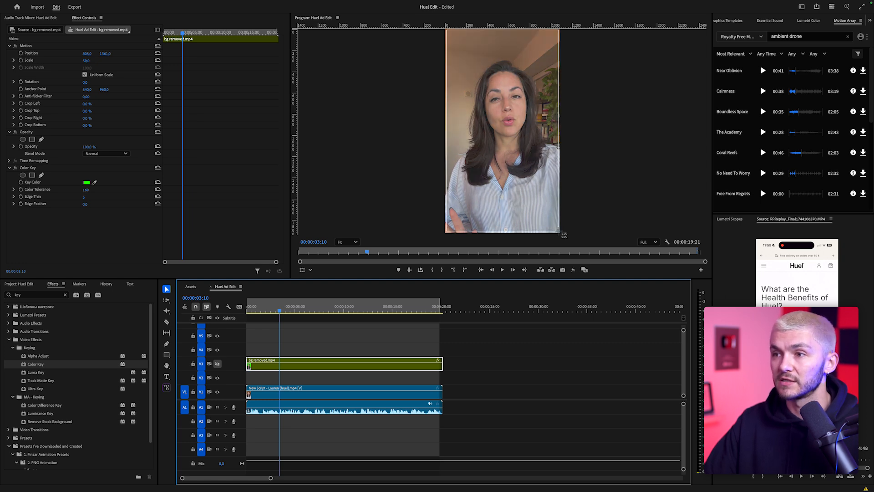
left_click_drag(560, 232, 559, 232)
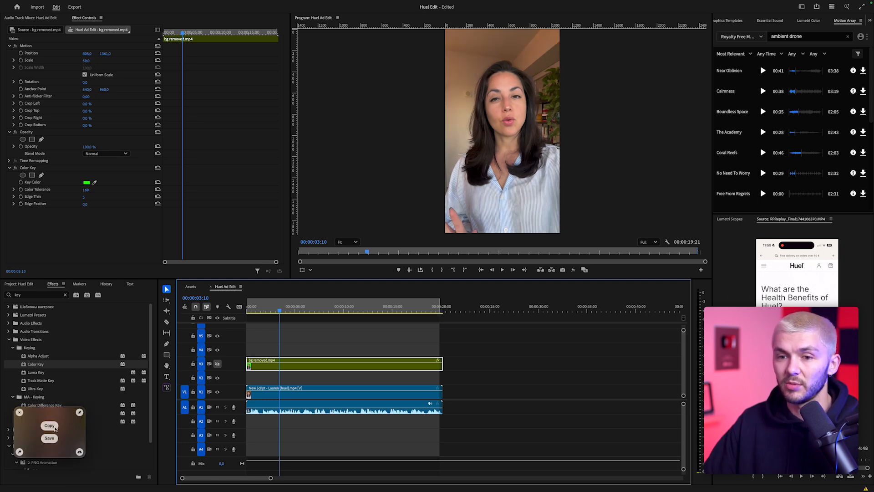
left_click(49, 425)
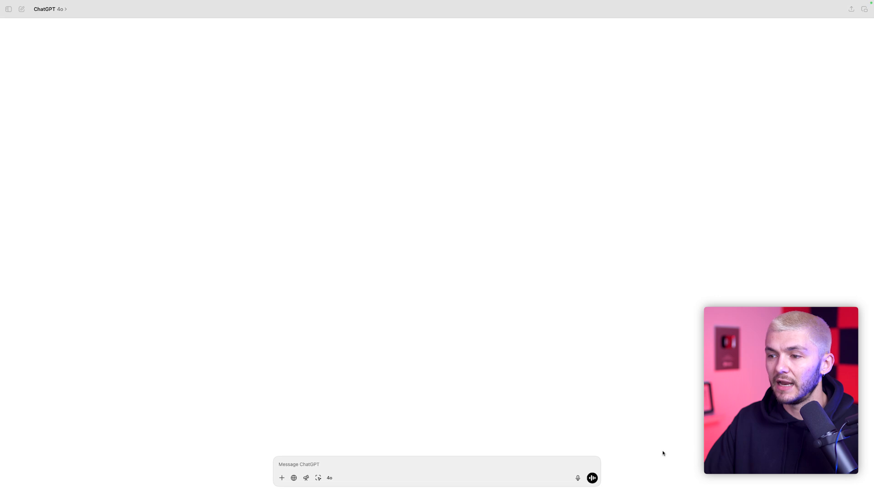
left_click(306, 464)
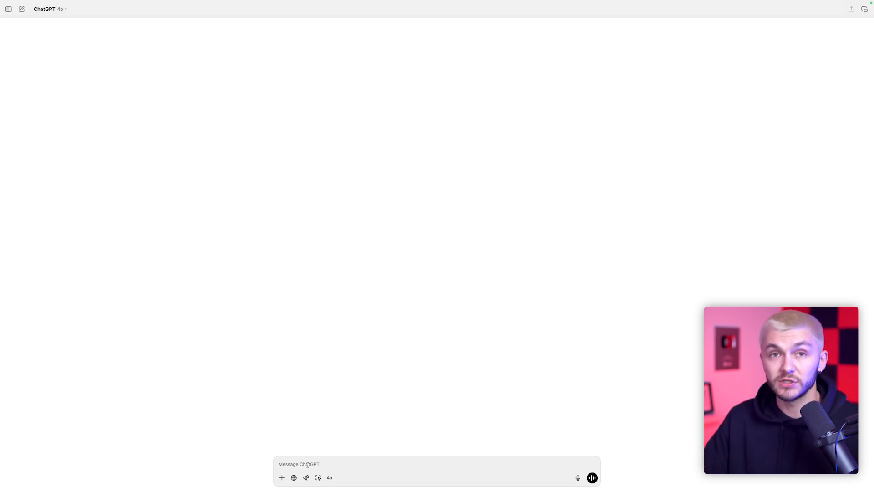
key("super+v")
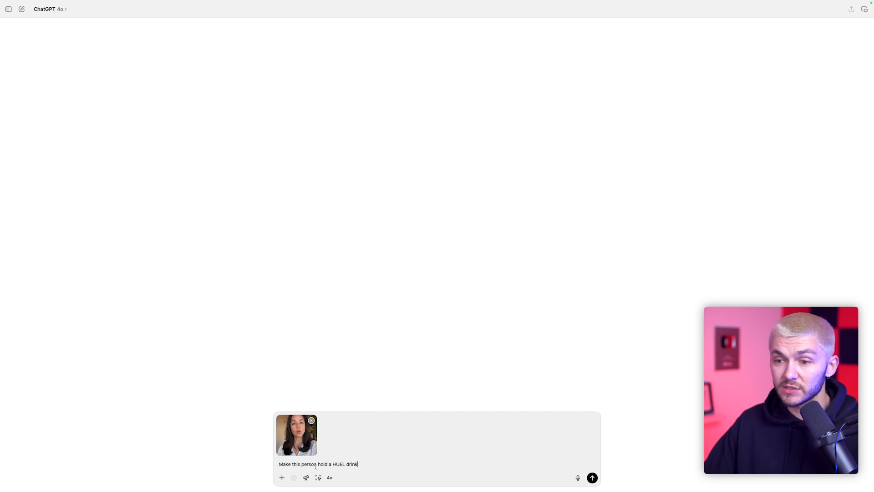
key("Return")
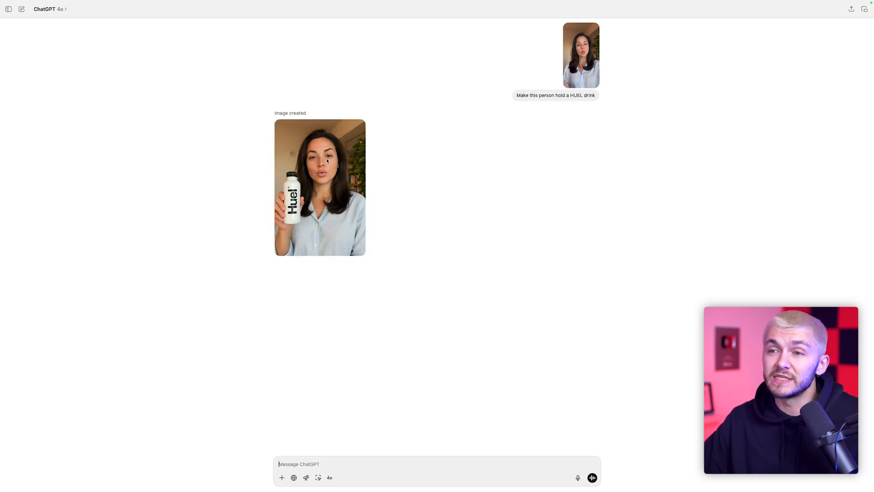
Inspect the generated image of the woman holding the Huel bottle at full size and copy it
left_click(324, 162)
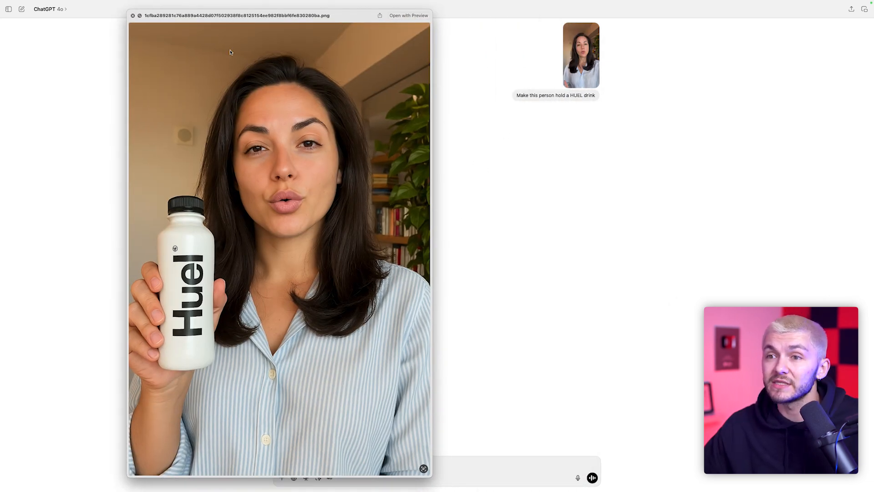
left_click(133, 16)
right_click(362, 143)
left_click(374, 148)
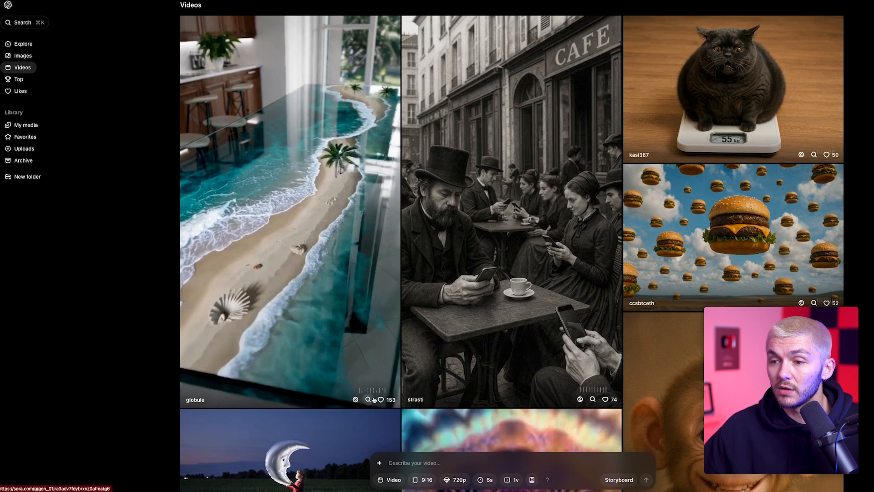
Switch to Sora, attach the copied image and describe the video as "move the bottle around slow"
left_click(403, 461)
key("super+v")
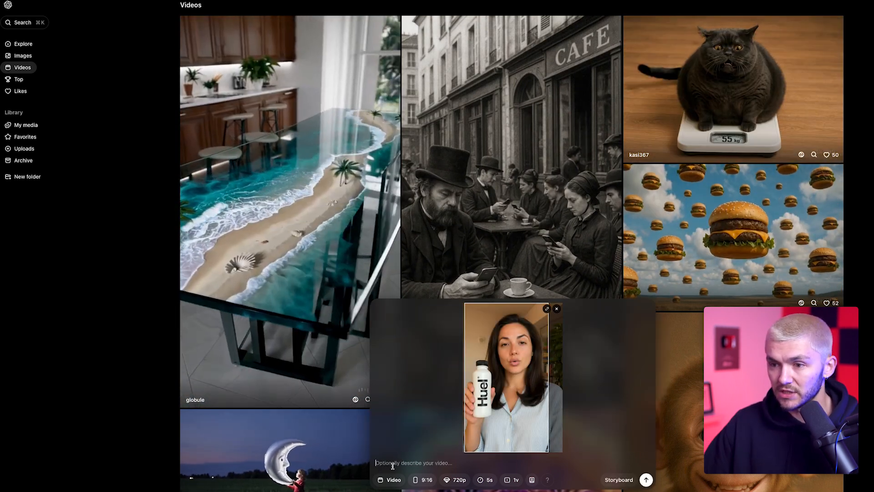
type("move the ")
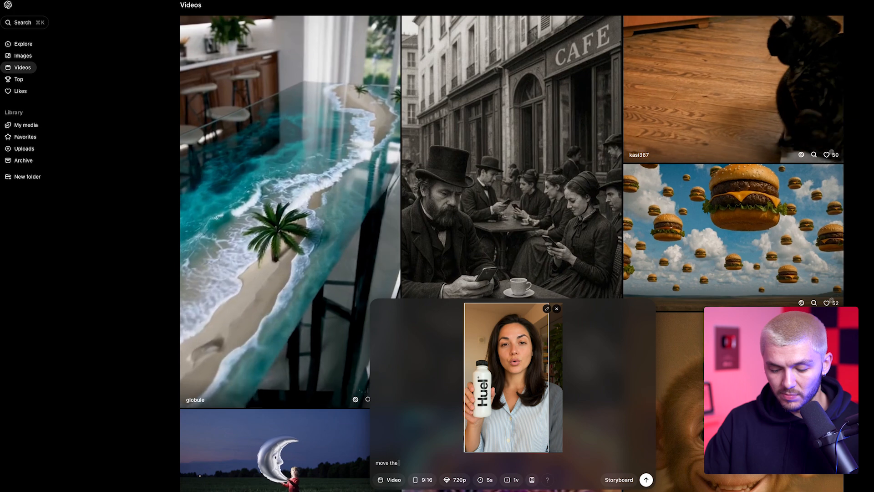
type("bottle around sl")
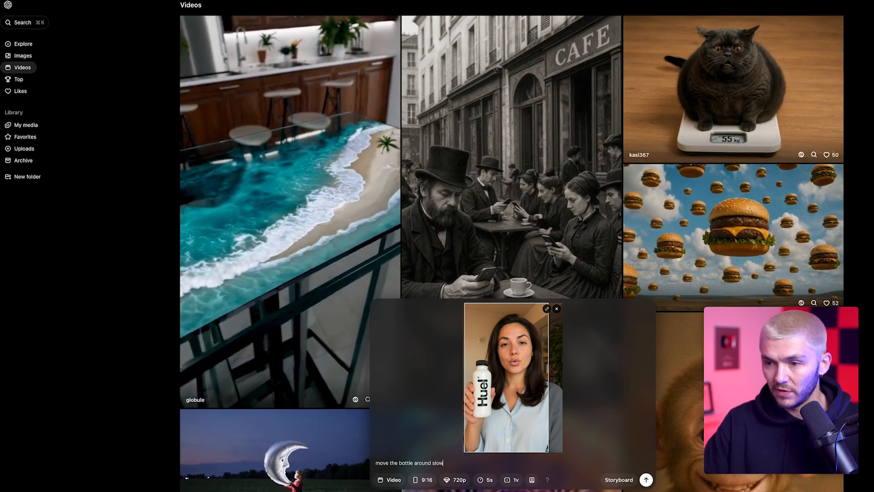
left_click(453, 480)
key("Escape")
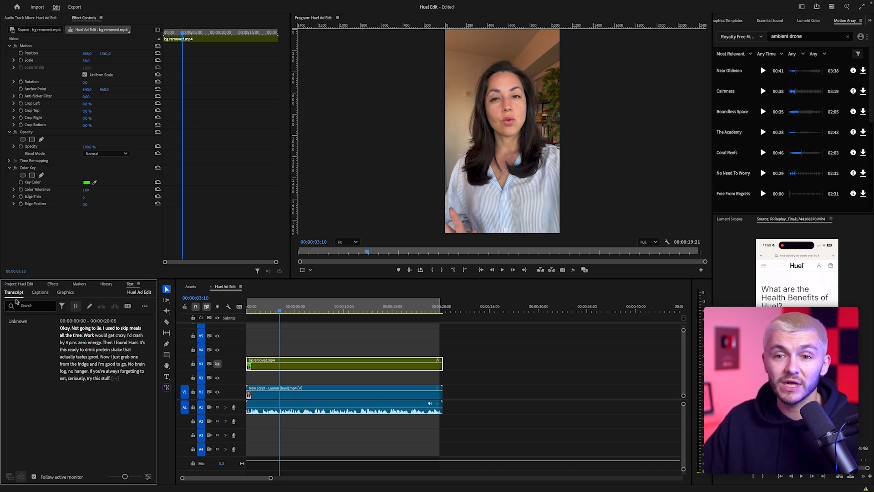
Switch to Premiere Pro and create single-line captions from the transcript with the Subtitle default preset and a 24-character maximum
left_click(128, 307)
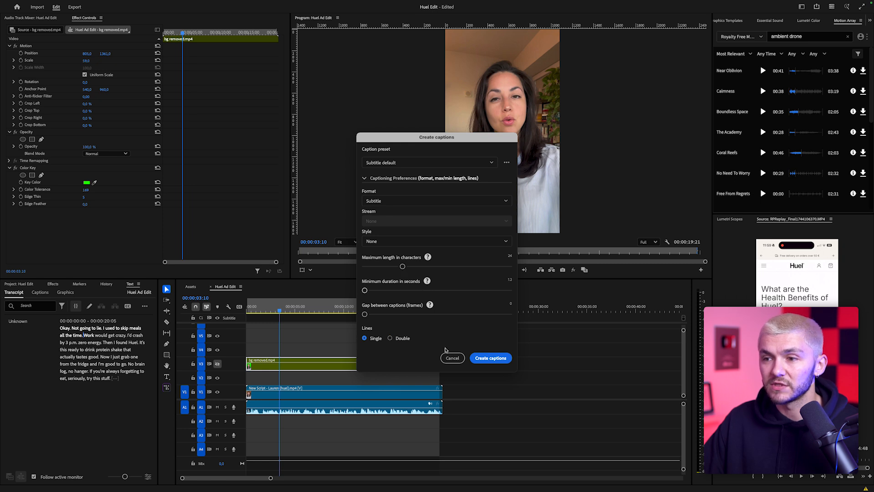
left_click(491, 358)
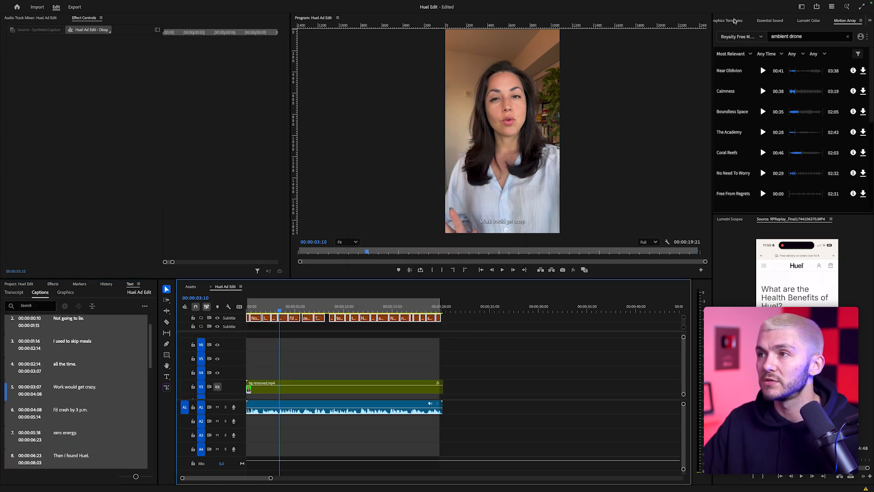
Enlarge the text of all captions and raise it to the woman's chest height in the frame
left_click(733, 20)
scroll(734, 20, "up", 5)
left_click(730, 21)
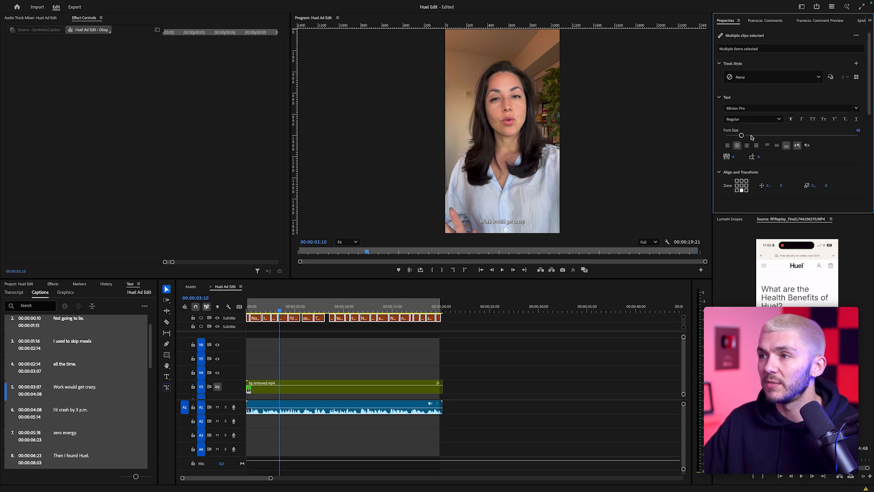
scroll(780, 92, "down", 3)
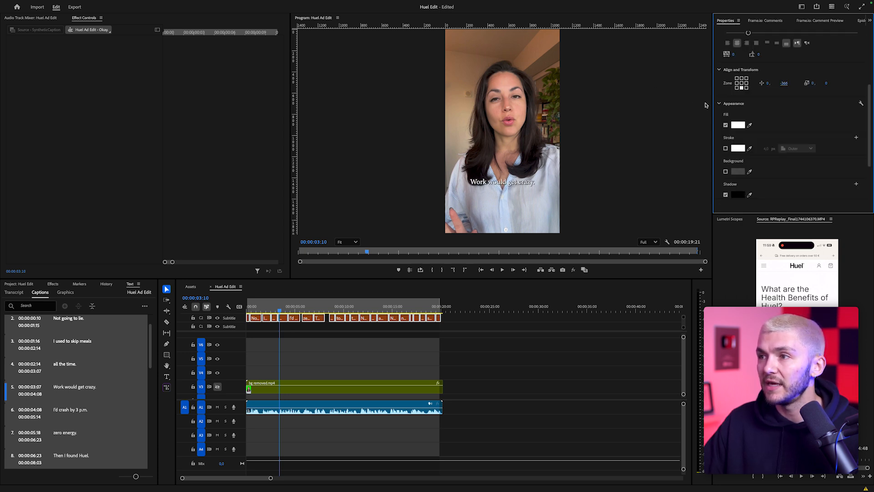
Add a black outer stroke to the caption text and adjust its thickness
left_click(726, 148)
left_click(738, 148)
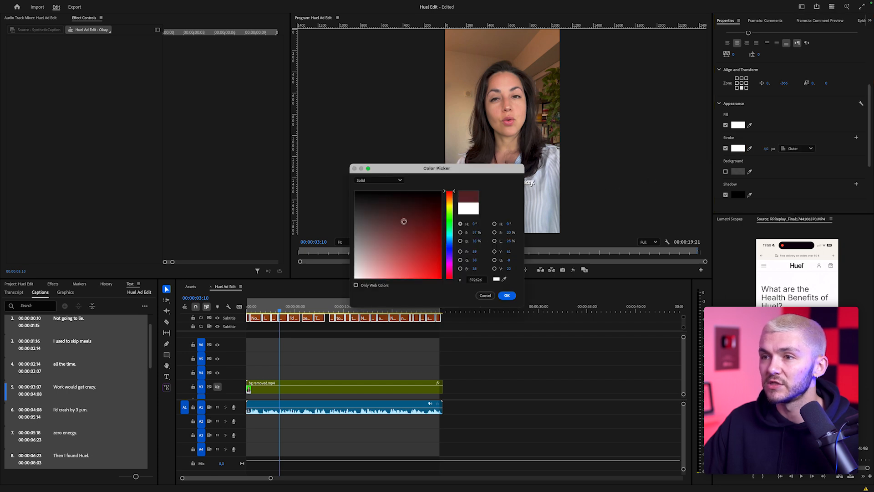
left_click(507, 295)
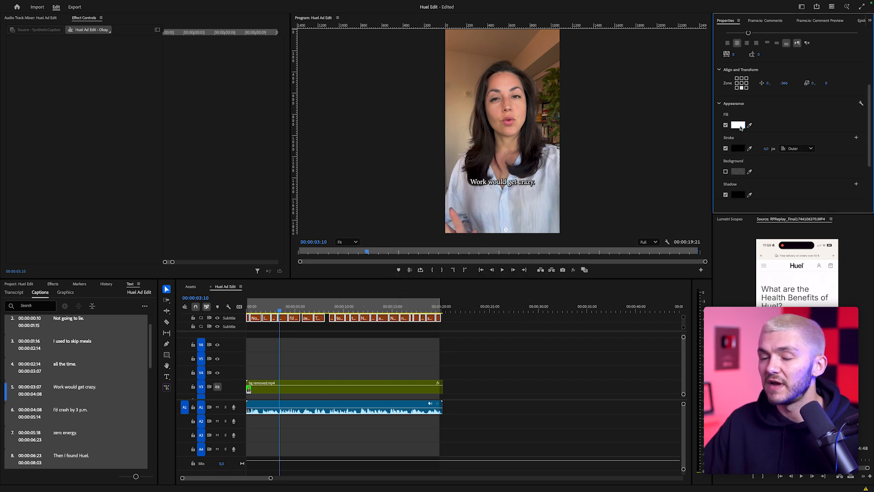
left_click_drag(281, 307, 263, 306)
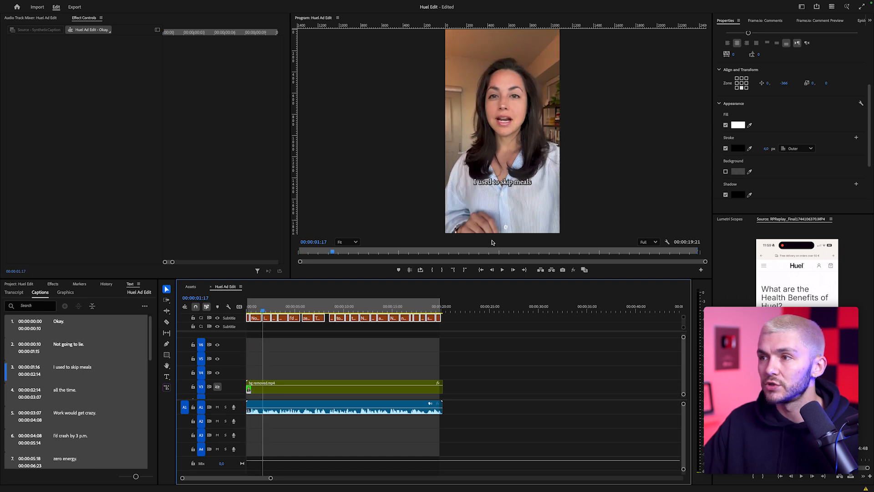
left_click(738, 149)
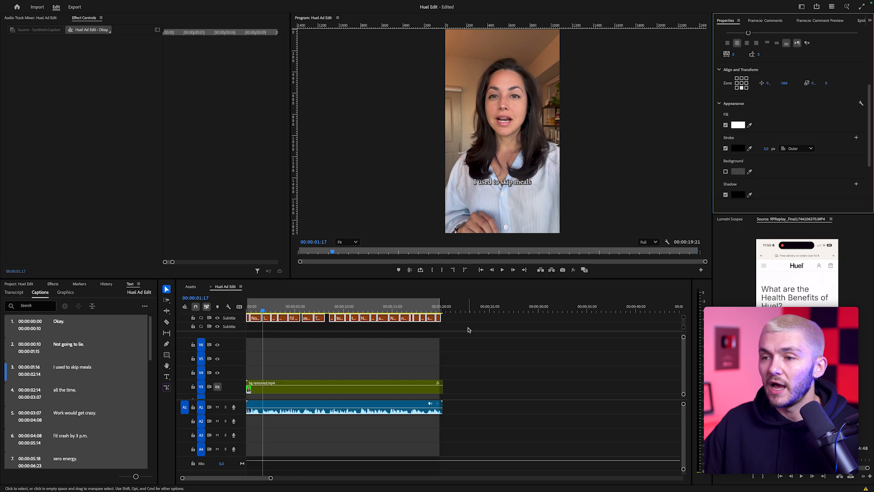
Upgrade all captions to graphic clips on the timeline
left_click(451, 341)
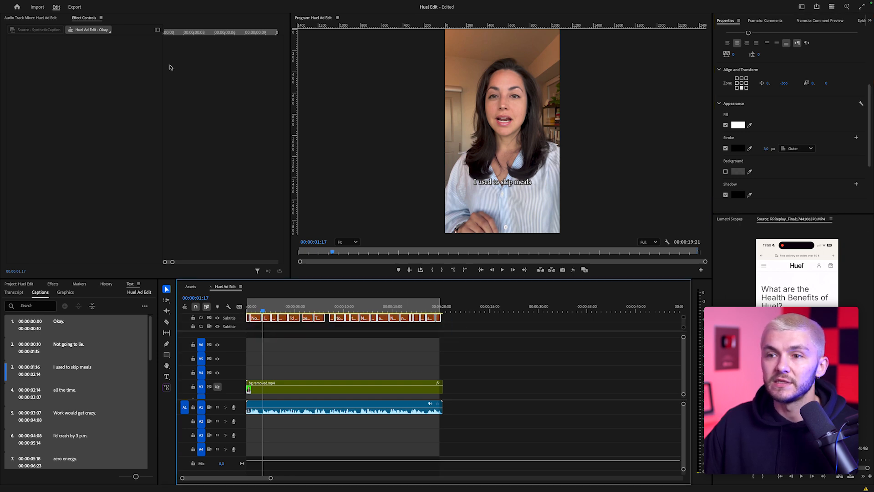
left_click(170, 4)
left_click(179, 100)
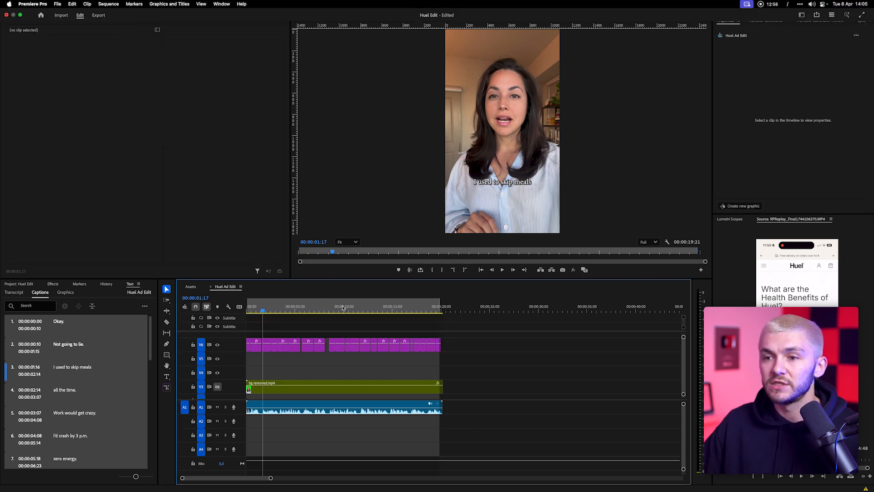
Move bg removed.mp4 up to track V4 and disable the original script clip on V1
left_click_drag(463, 365, 246, 344)
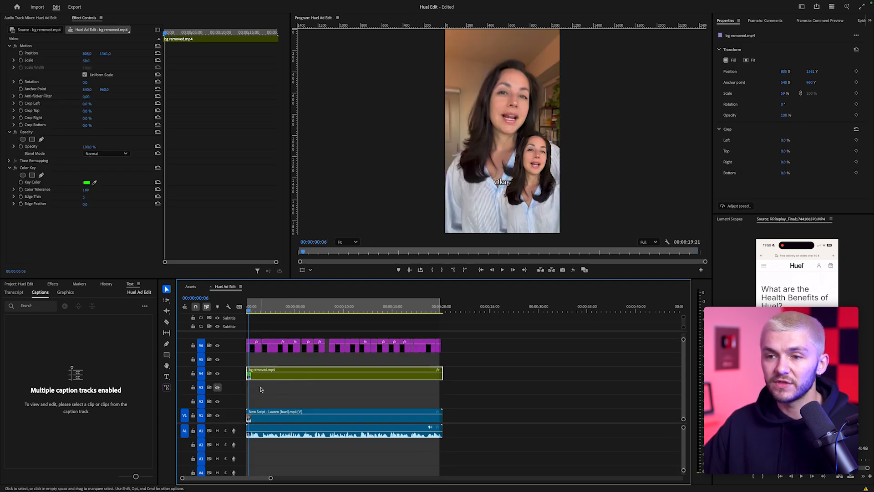
left_click(267, 416)
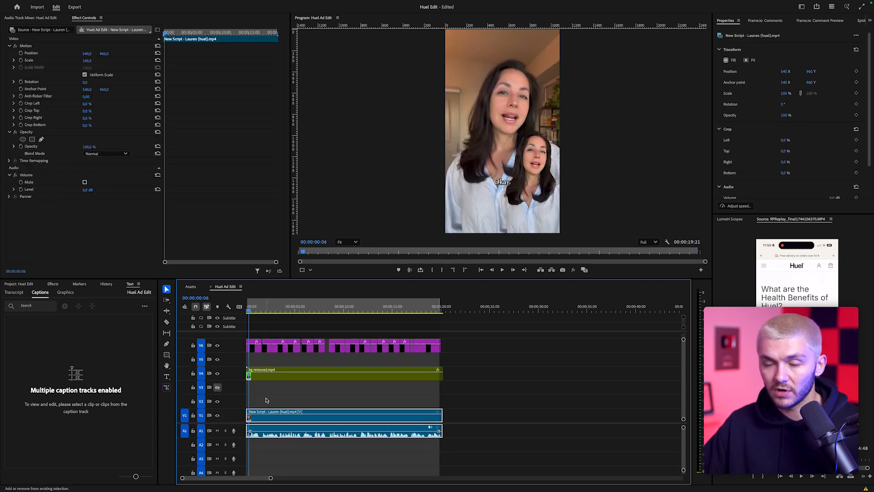
key("super+shift+e")
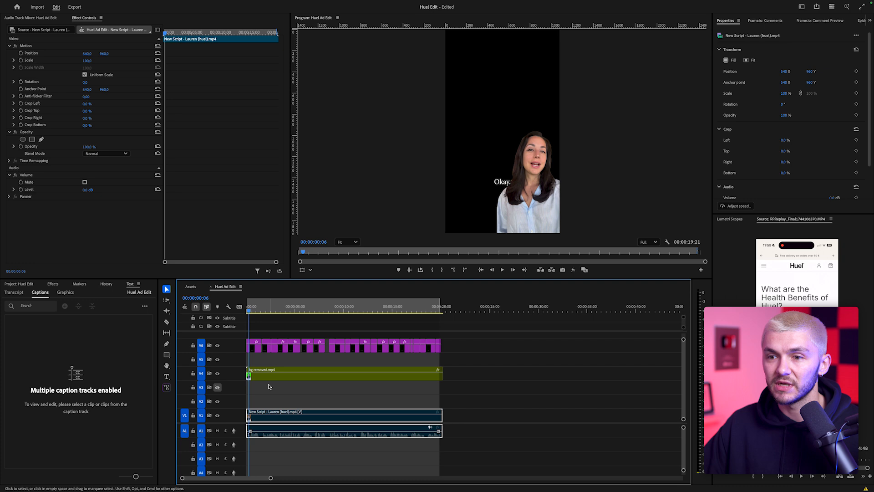
Preview the Tired at Work and Lunch Break in Park images, and place Tired at Work on track V3 near 00:00:04:07
left_click(21, 285)
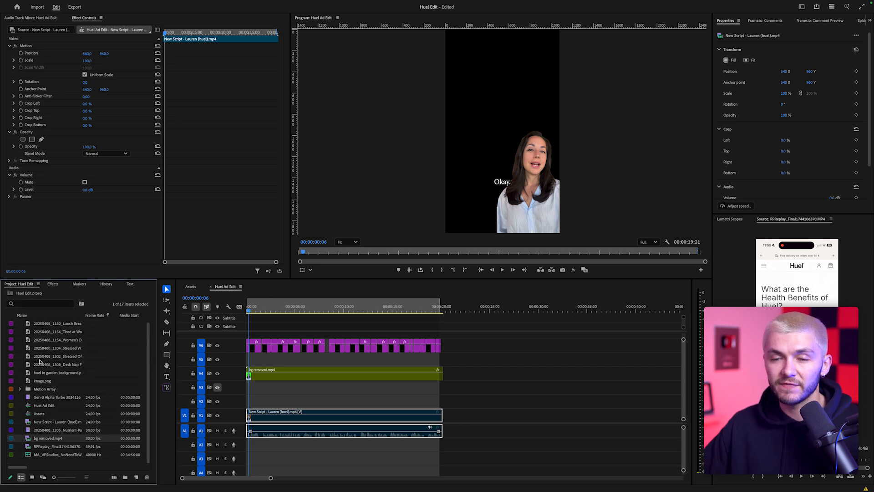
double_click(28, 332)
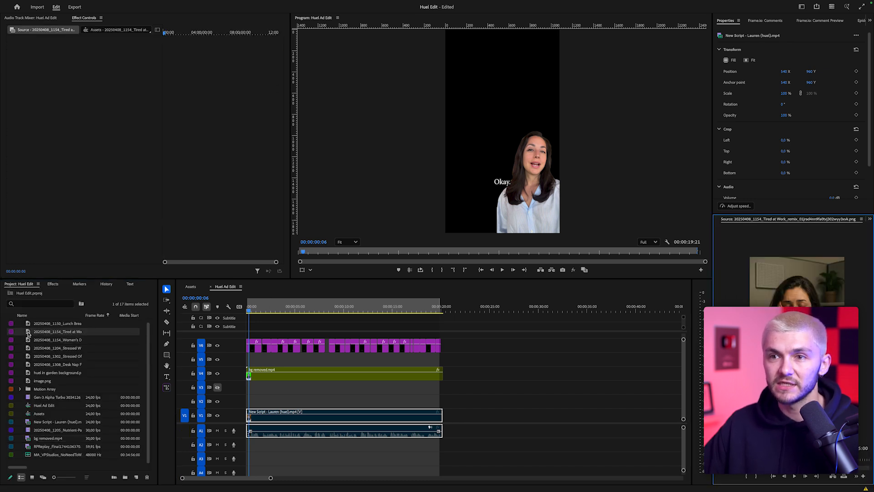
double_click(27, 324)
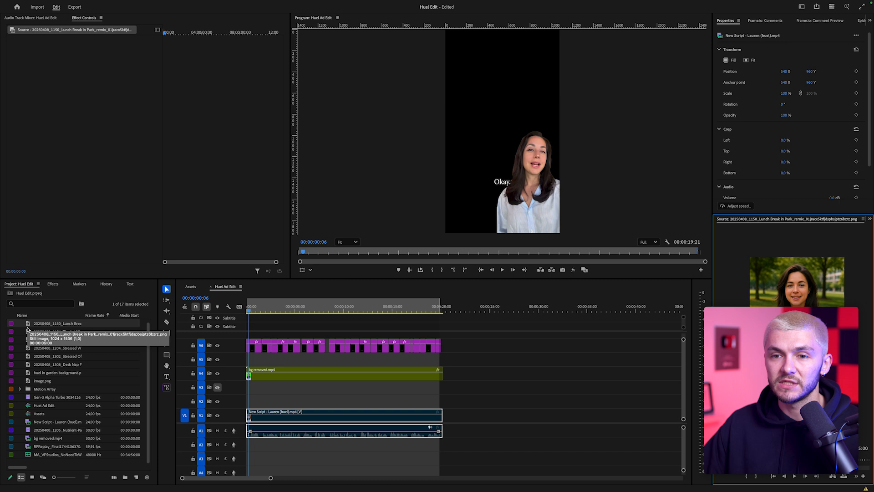
left_click_drag(28, 331, 287, 390)
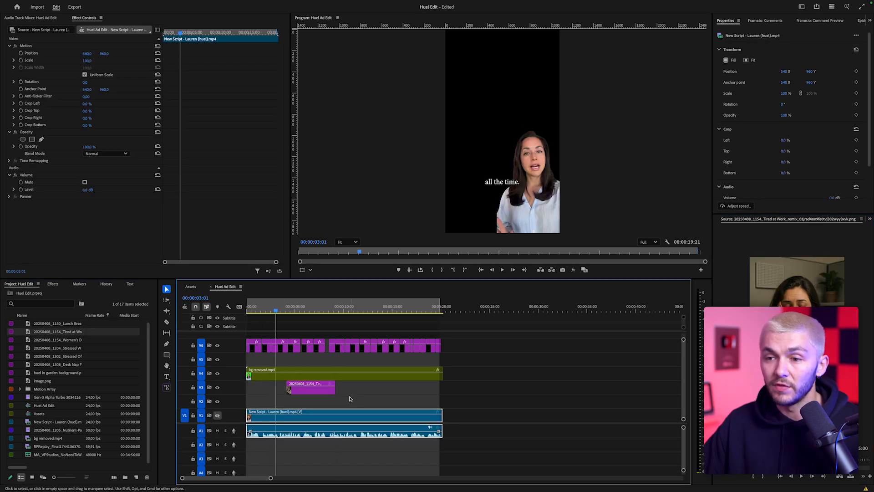
Shorten the Tired at Work image on V3 to about one second around 00:00:05:10
left_click(350, 400)
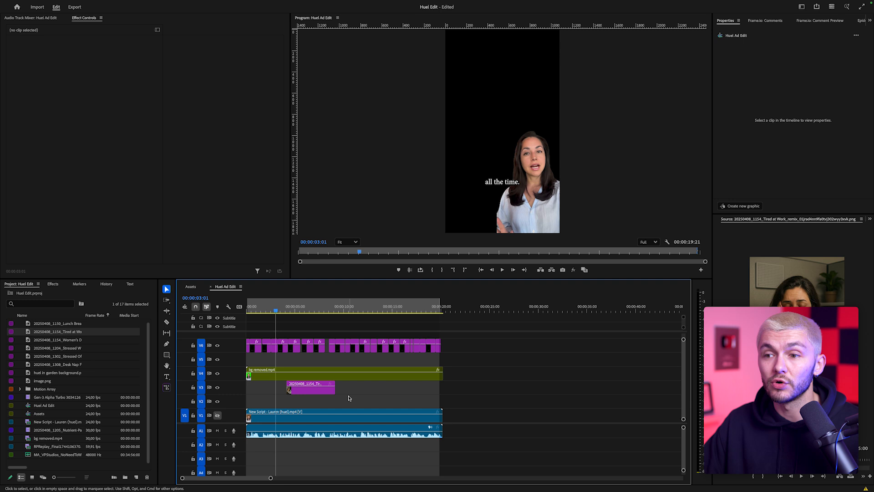
left_click(315, 394)
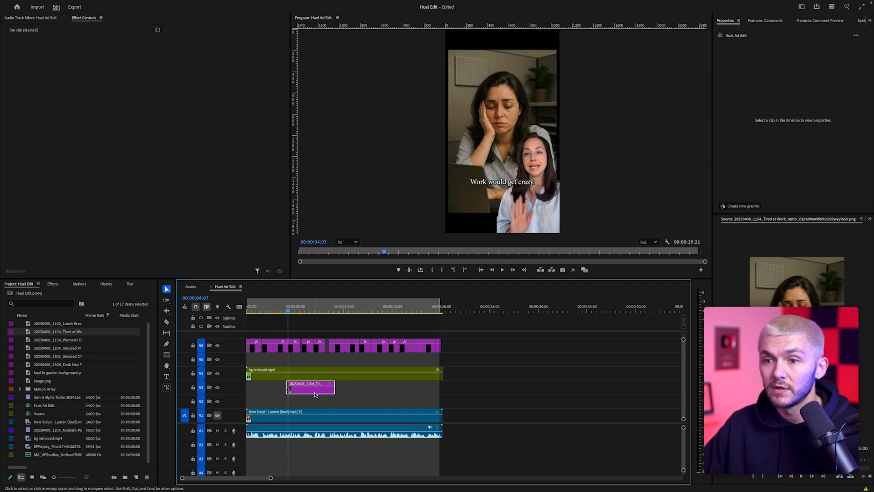
left_click_drag(315, 394, 304, 391)
left_click(299, 308)
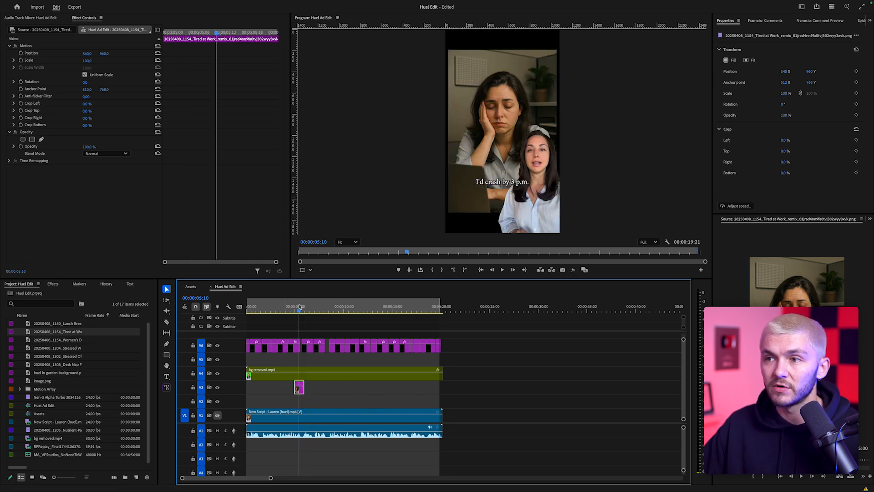
Place the Desk Nap image after the Tired at Work image on V3 and the Stressed Office Worker image before it
left_click_drag(53, 364, 309, 394)
double_click(30, 357)
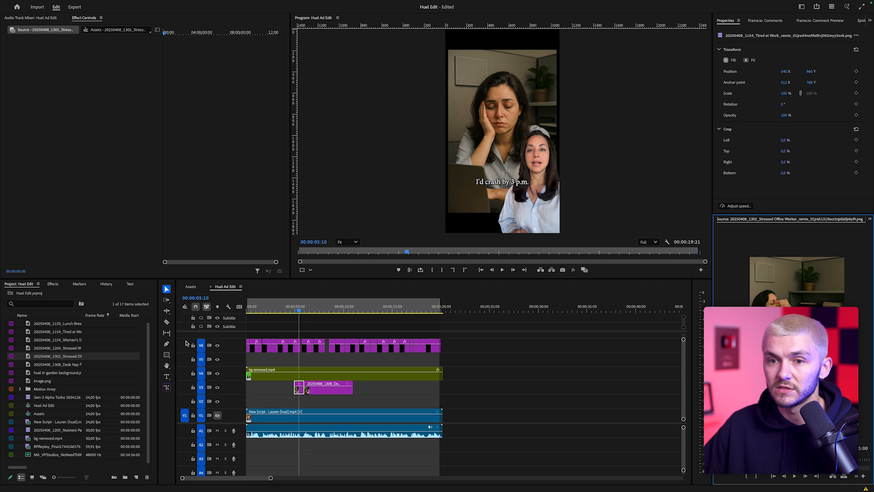
left_click_drag(29, 359, 290, 390)
Add the huel in garden background image on V3 directly after Desk Nap, ending at about 00:00:08:06
left_click(287, 310)
key("space")
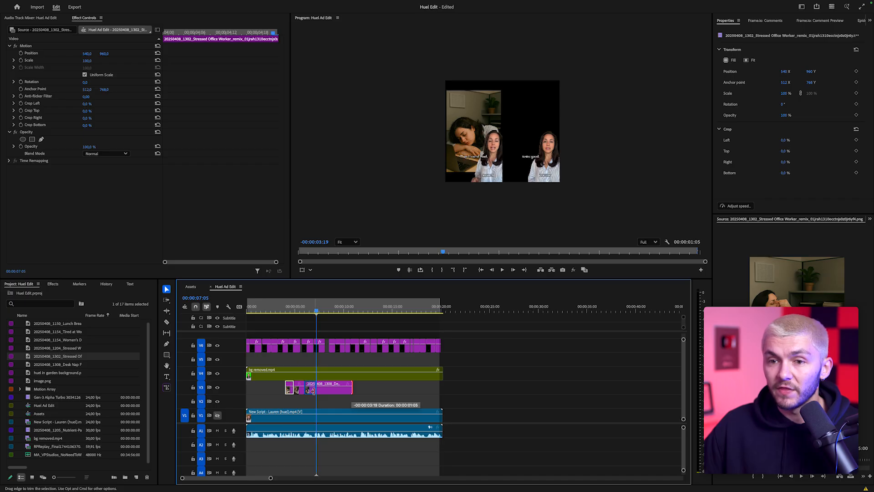
left_click_drag(36, 373, 327, 392)
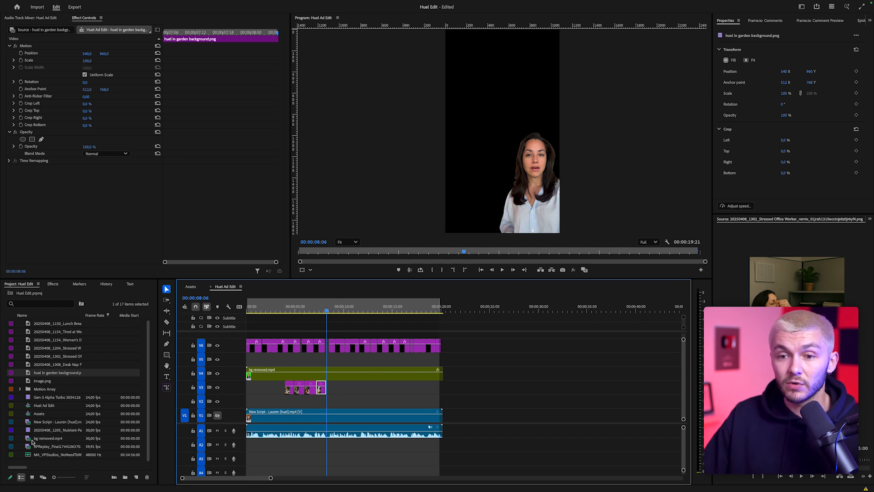
Place the RPReplay screen recording on V3 at 00:00:08:06, scale it to 124 to fill the frame, and play it back
left_click_drag(31, 446, 328, 389)
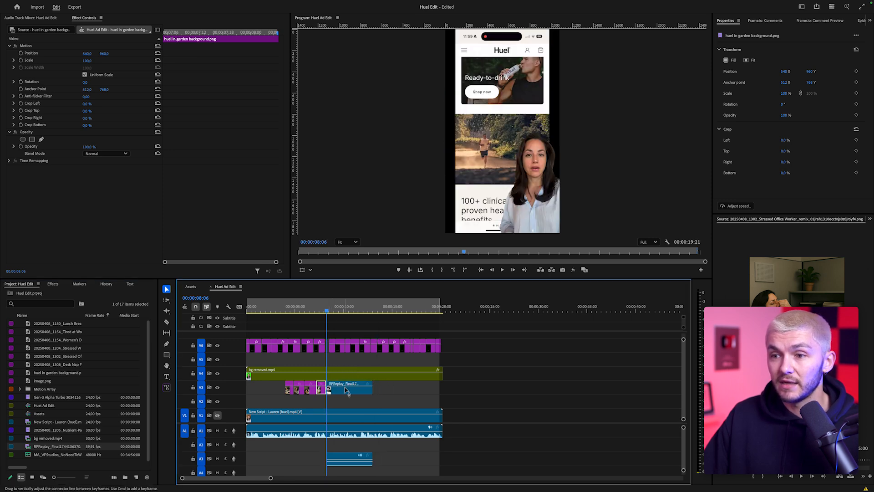
left_click(345, 390)
left_click_drag(87, 60, 98, 61)
key("space")
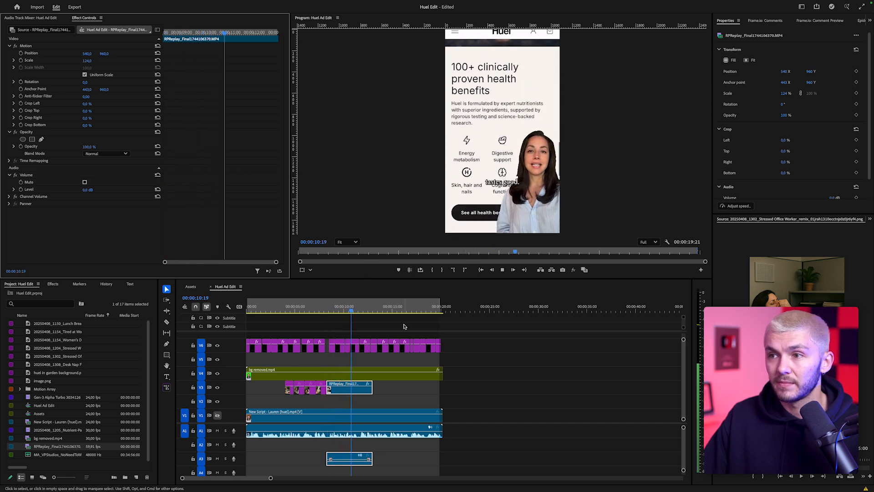
key("space")
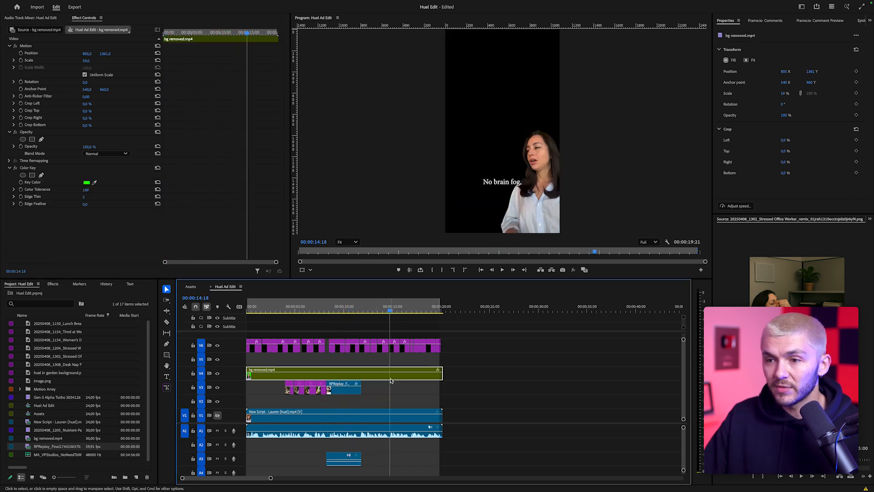
Split bg removed.mp4 and the script clip at 00:00:14:18, and end the first bg removed part where the screen recording ends
left_click(368, 379)
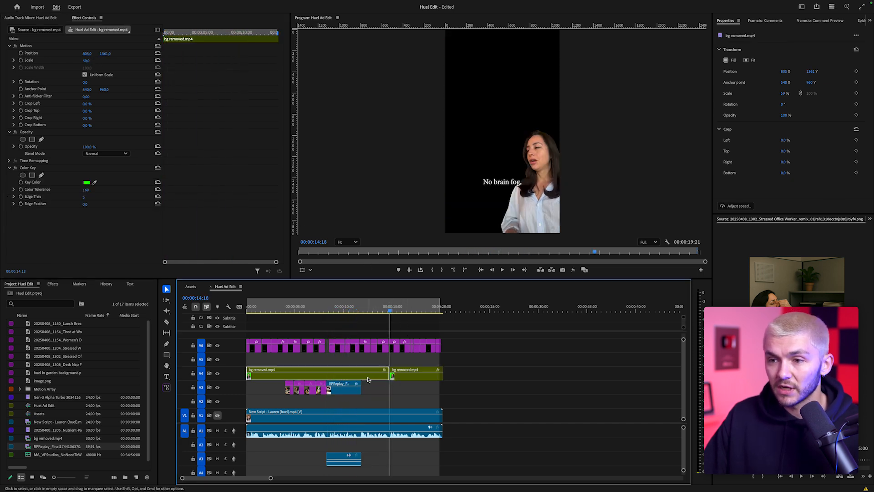
left_click(381, 418)
key("super+k")
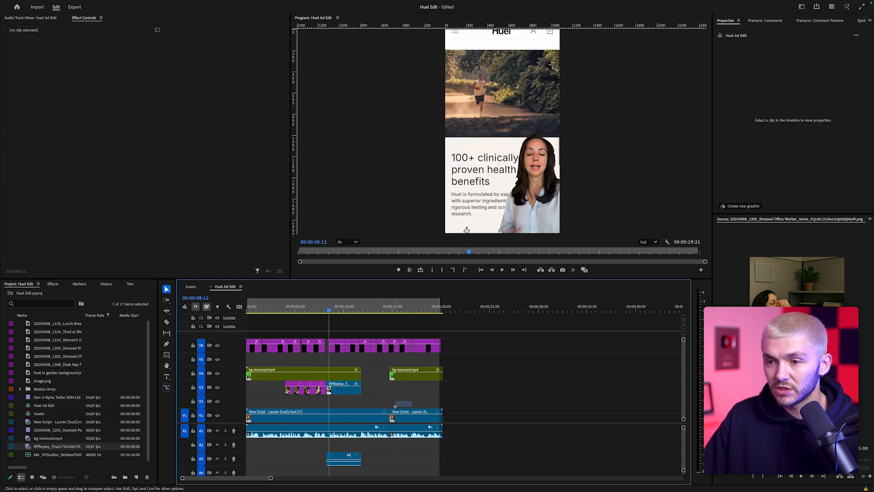
Duplicate both script clips from V1 onto V2 and apply Gaussian Blur with Blurriness 76 to the first duplicate
left_click_drag(395, 406, 376, 406)
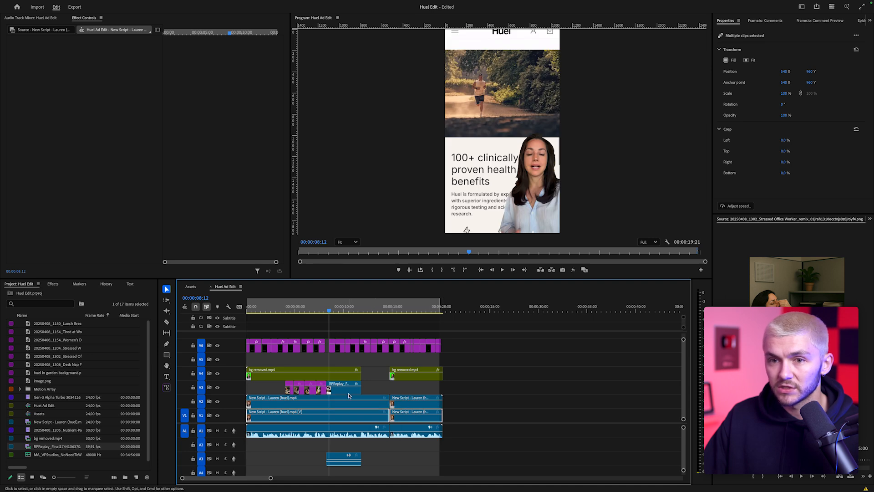
left_click(53, 284)
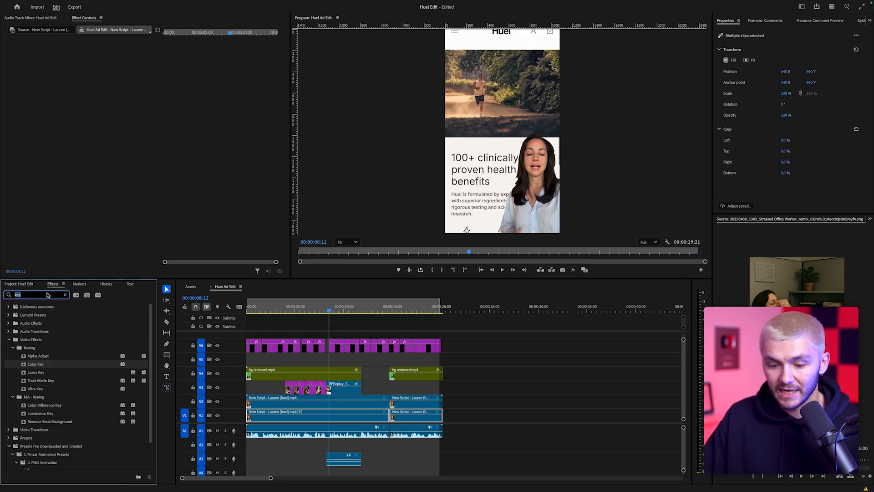
type("gaus")
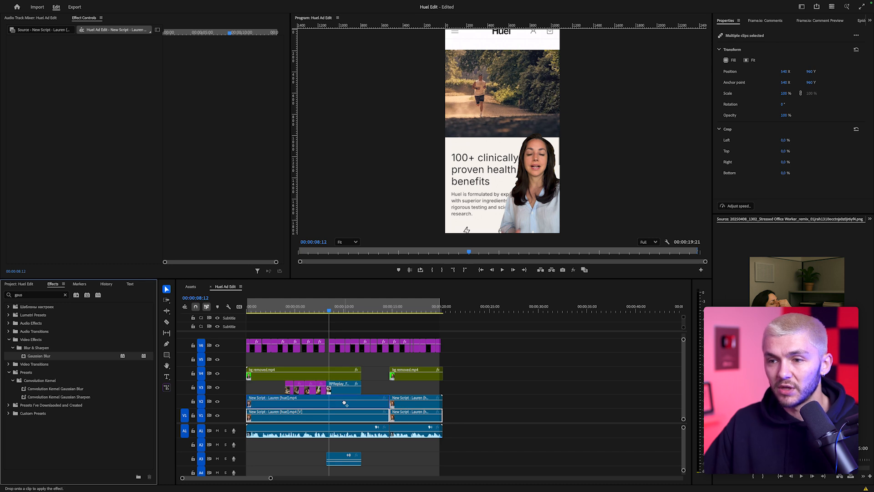
left_click_drag(345, 403, 344, 403)
left_click_drag(93, 185, 97, 184)
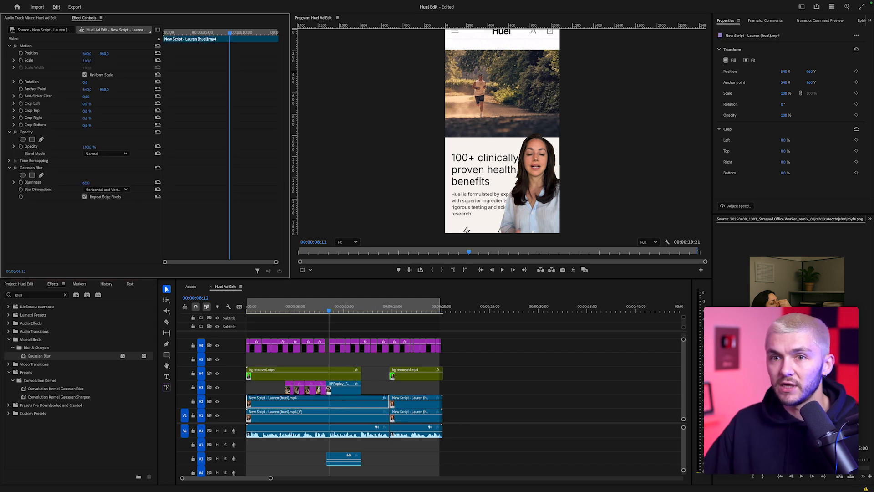
Copy the Gaussian Blur effect from the first script clip on V2 to the second one
left_click(308, 311)
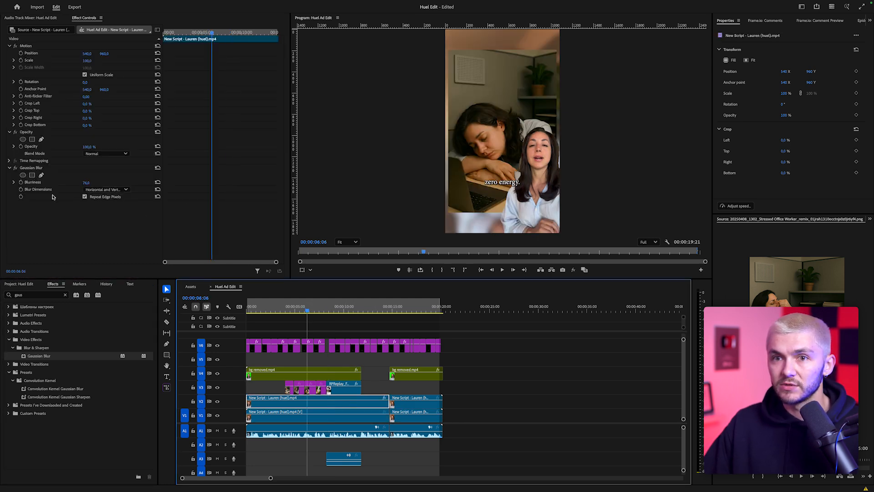
left_click(15, 168)
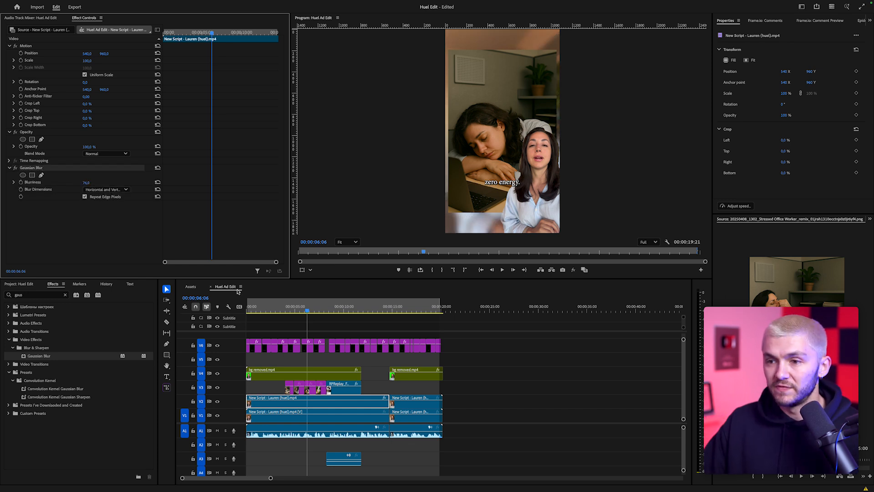
left_click(424, 404)
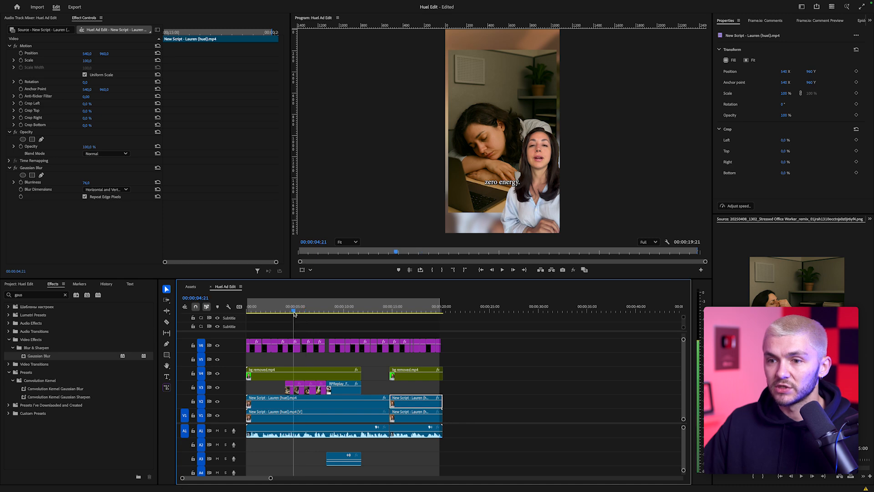
Play the sequence full screen from just before the first B-roll image to review the blurred background
left_click_drag(293, 313, 289, 313)
key("space")
key("ctrl+grave")
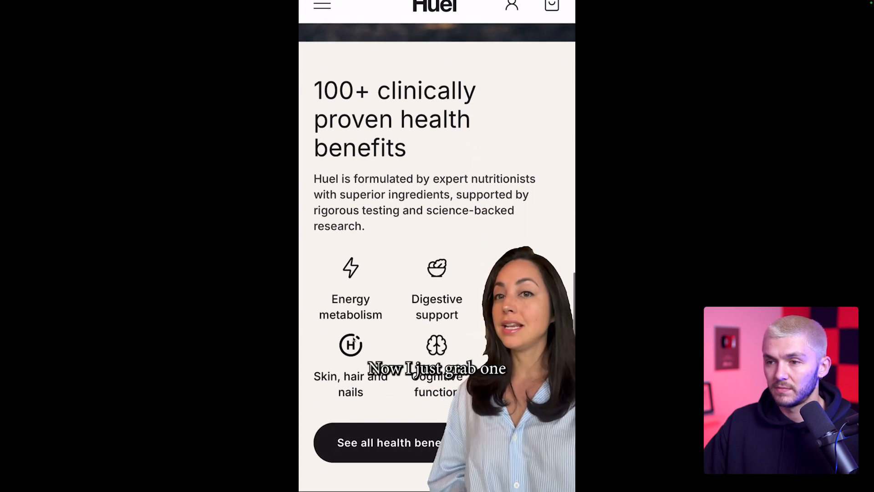
key("Escape")
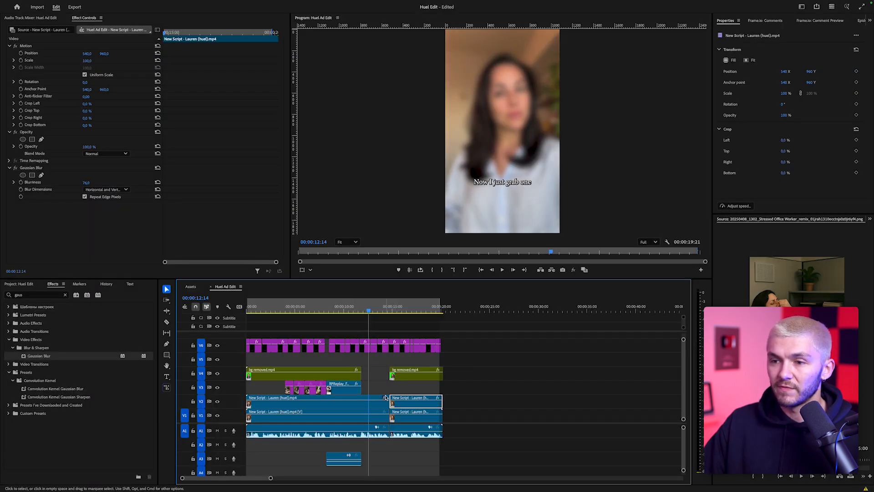
Shorten the first blurred clip on V2 to end with bg removed.mp4 at about 00:00:11:16, and play back the rest
left_click_drag(386, 403, 359, 403)
left_click(361, 310)
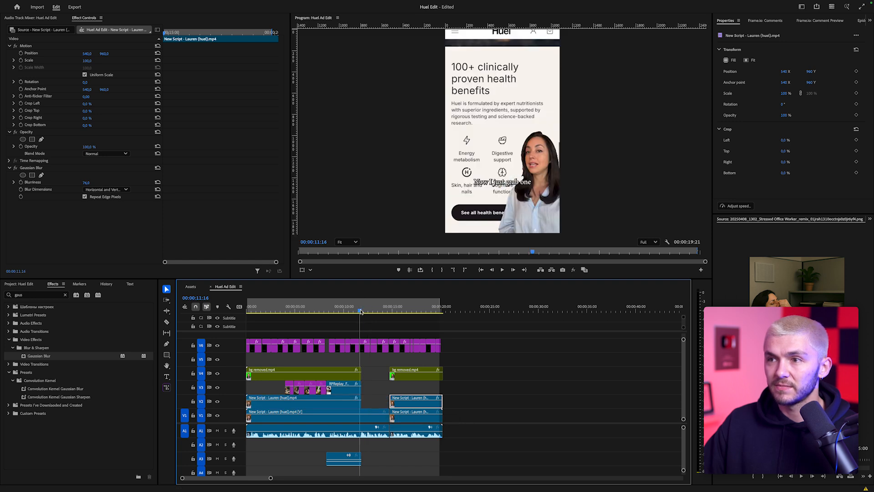
key("space")
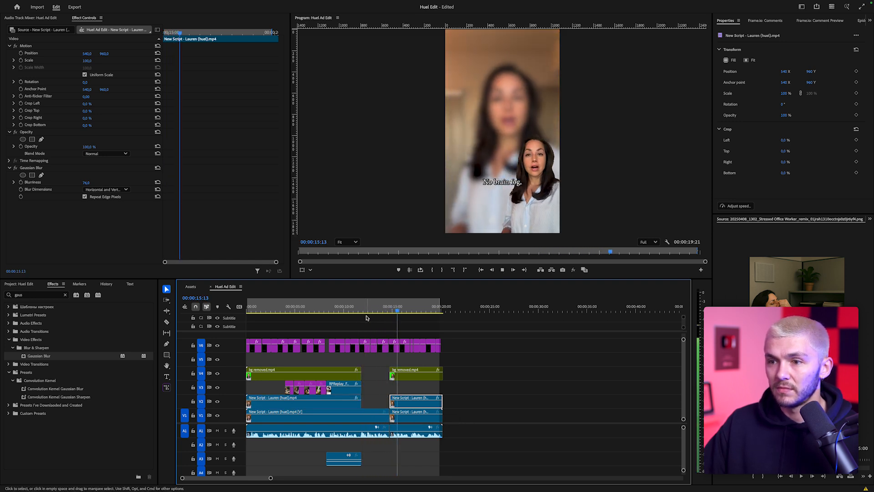
key("space")
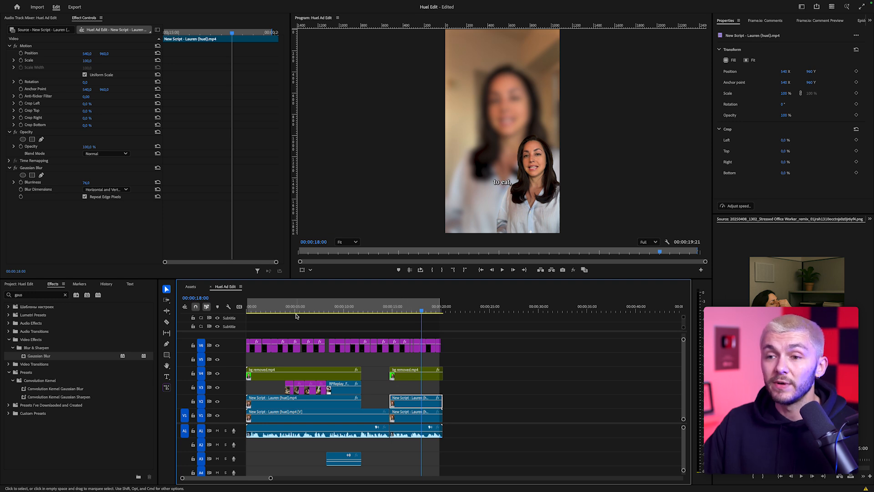
Trim the start of bg removed.mp4 on V4 and the blurred script clip on V2 to the first B-roll image
key("Home")
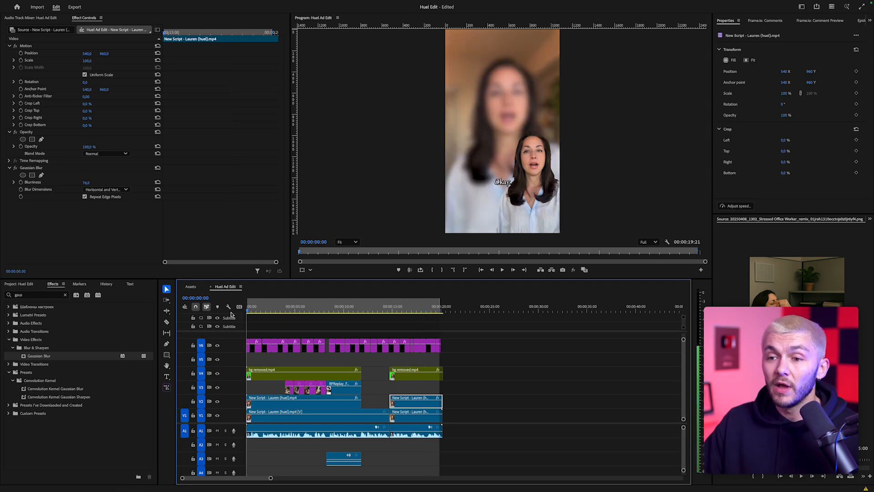
key("=")
key("=")
left_click_drag(258, 310, 301, 310)
left_click_drag(249, 377, 403, 376)
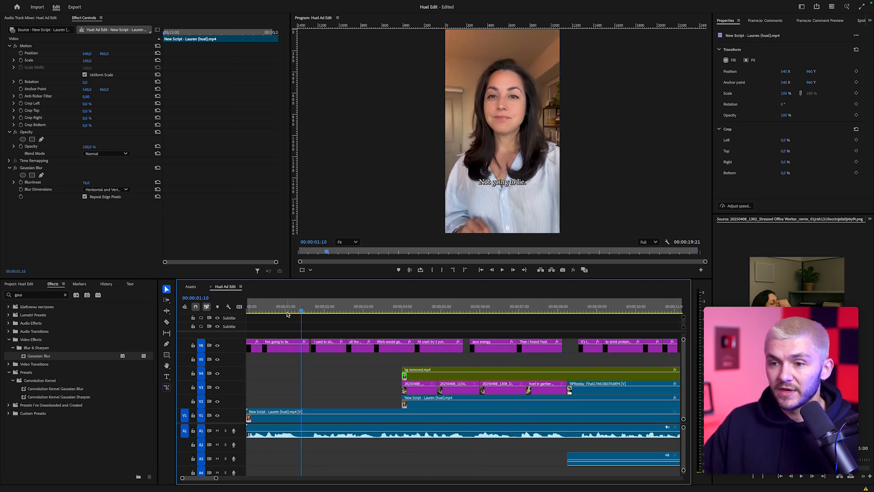
Cut the pause after "Not going to lie" from 00:00:01:08 up to the following caption, and close the gap
key("Left")
key("Left")
left_click(316, 384)
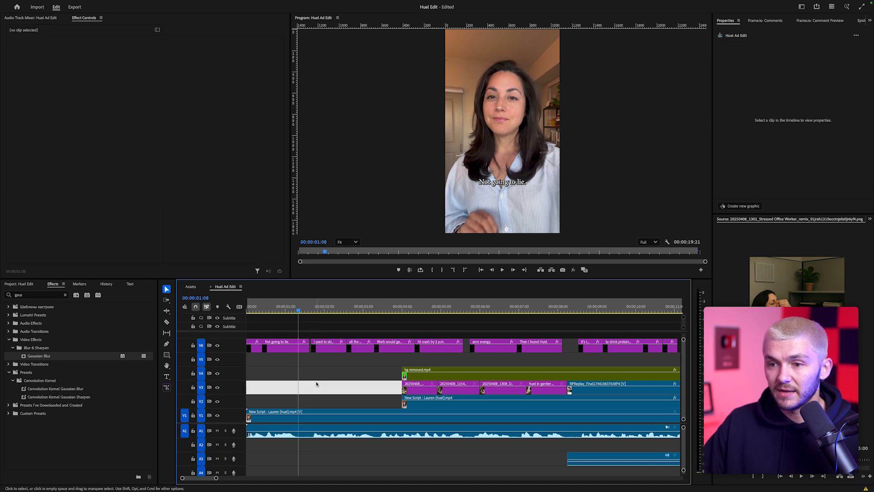
left_click_drag(301, 418, 313, 416)
left_click(304, 349)
key("Delete")
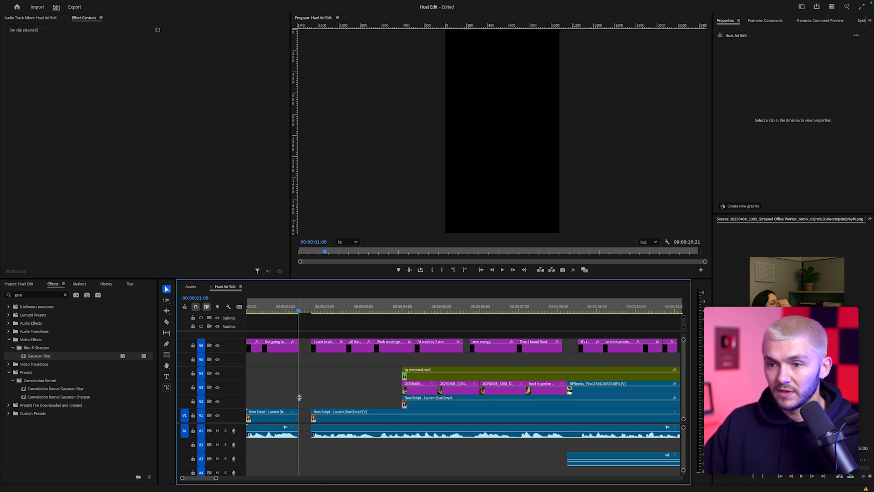
key("Delete")
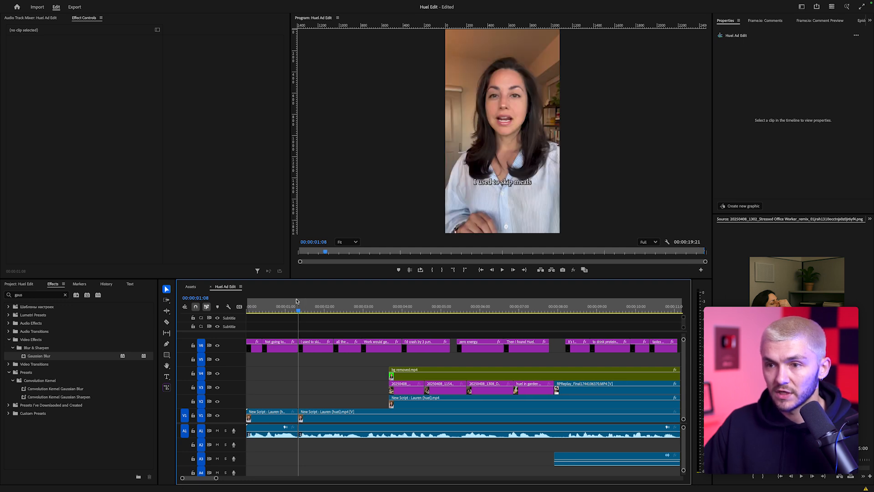
Scale the first script clip on V1 to 113 and play the sequence from the beginning
mouse_move(289, 305)
left_mouse_down()
mouse_move(295, 305)
mouse_move(286, 307)
left_mouse_up()
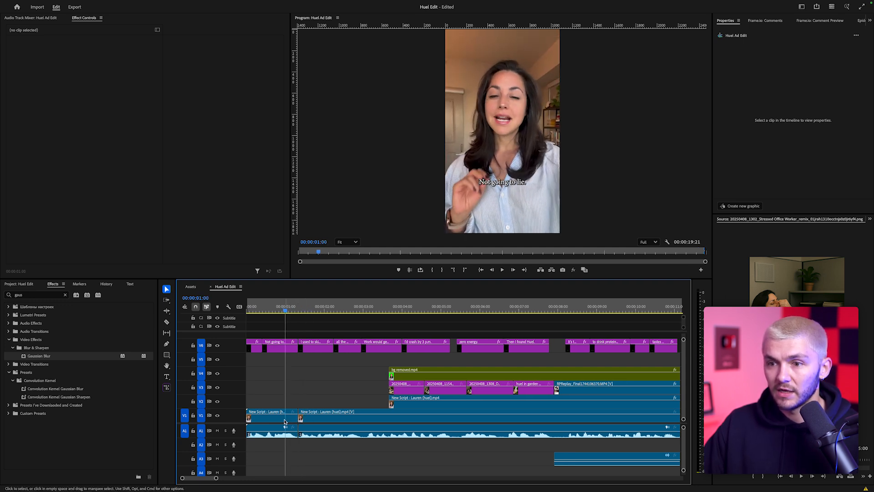
left_click(284, 420)
left_click_drag(88, 63, 93, 62)
key("Home")
key("space")
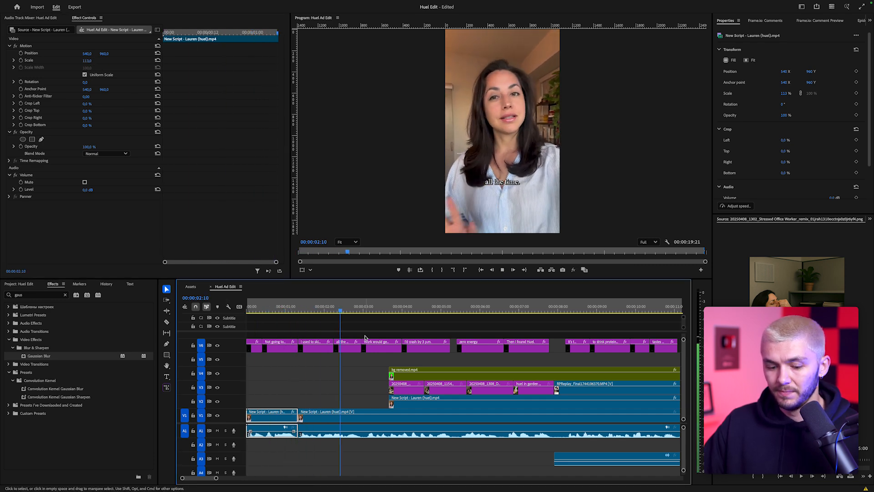
key("space")
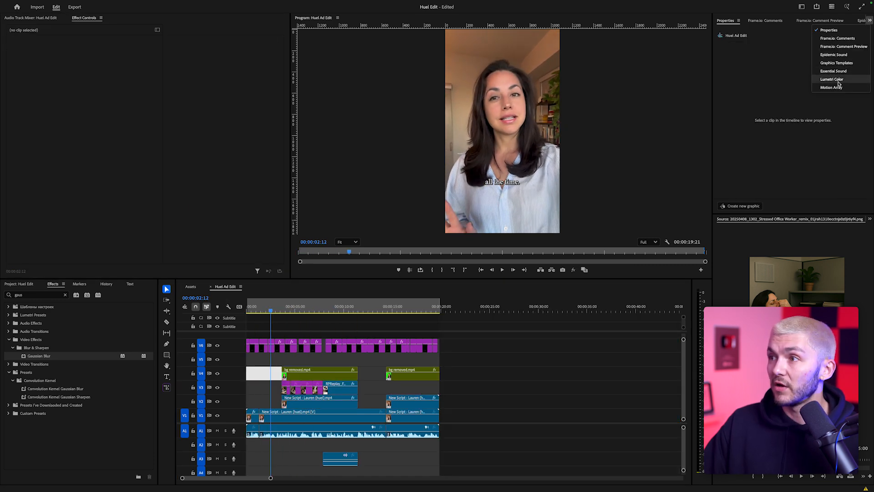
Open Motion Array and place the No Need To Worry music track on A2 from the start of the sequence
left_click(837, 87)
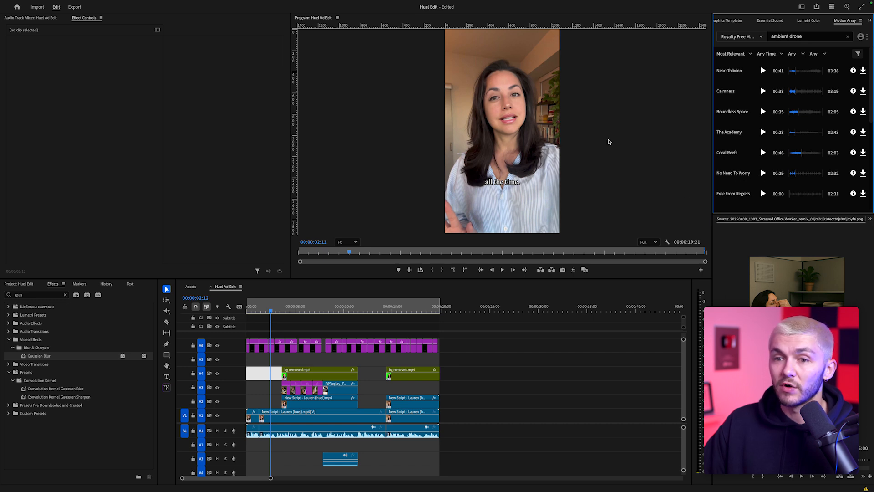
left_click(19, 284)
left_click_drag(63, 414, 365, 440)
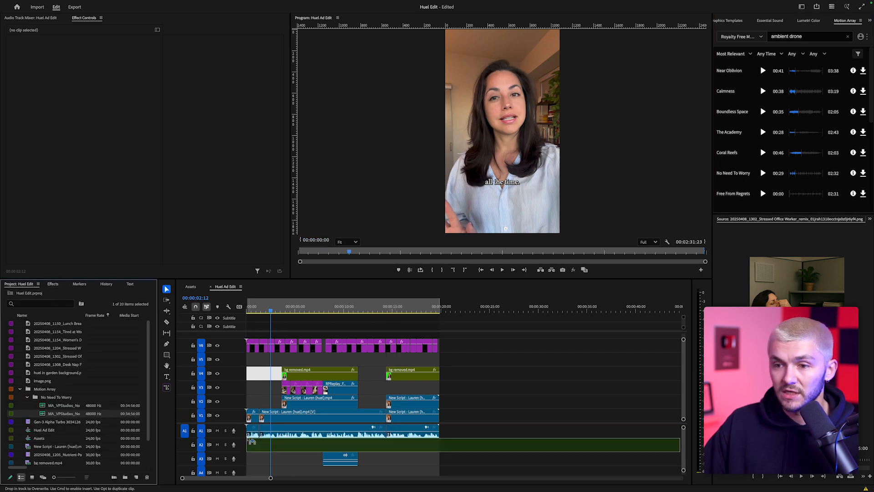
left_click_drag(246, 441, 286, 449)
Adjust the audio gain of the music clip on A2
left_click(259, 449)
key("g")
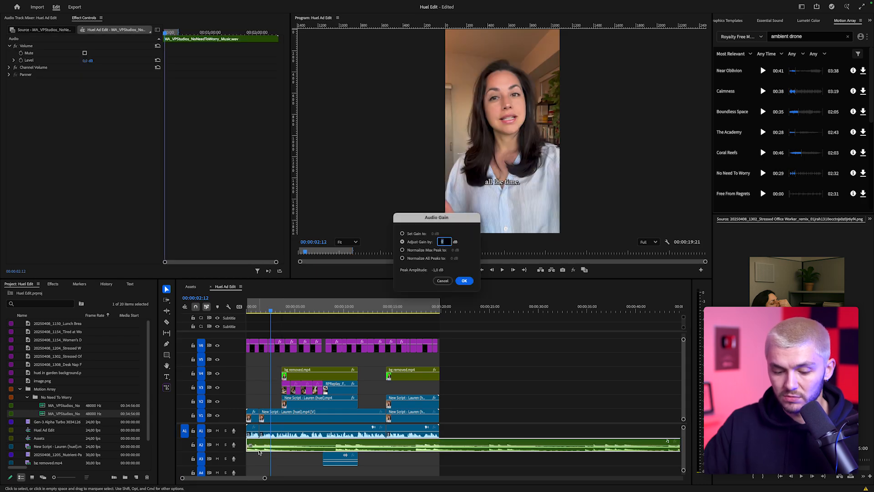
key("Return")
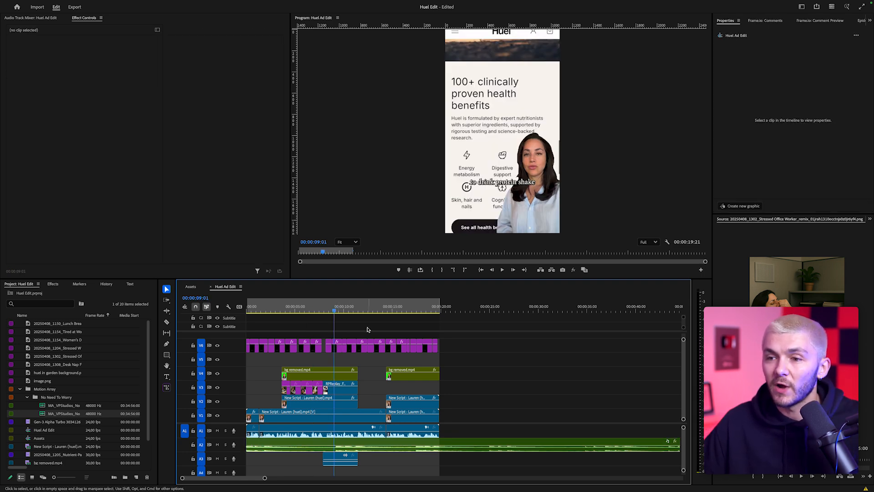
Move the "to drink protein shake" caption up to a vertical position of about 845 using Vector Motion
left_click(337, 345)
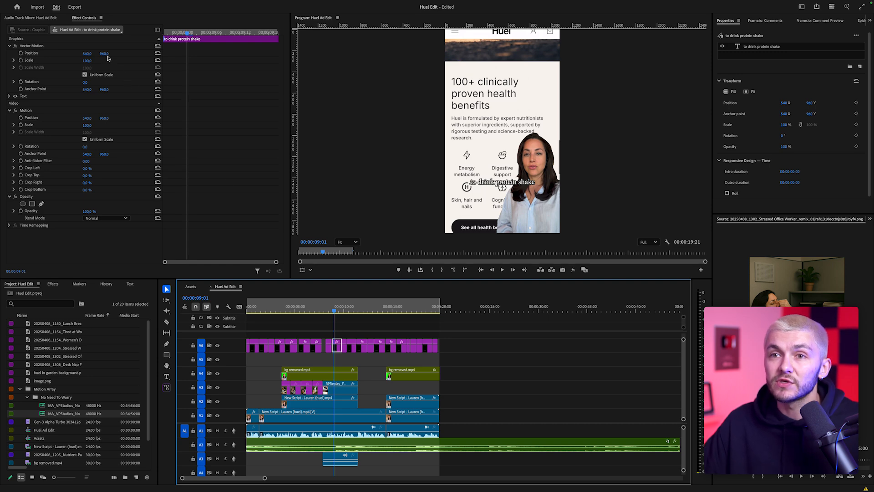
left_click_drag(105, 54, 107, 55)
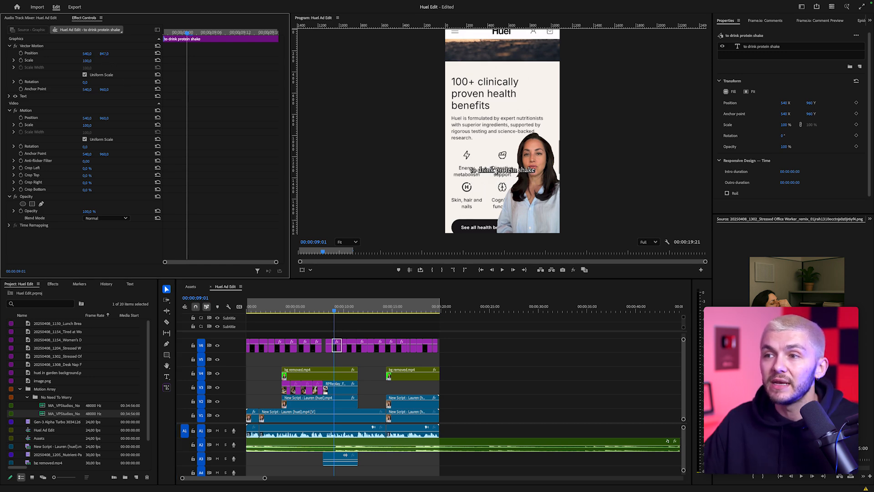